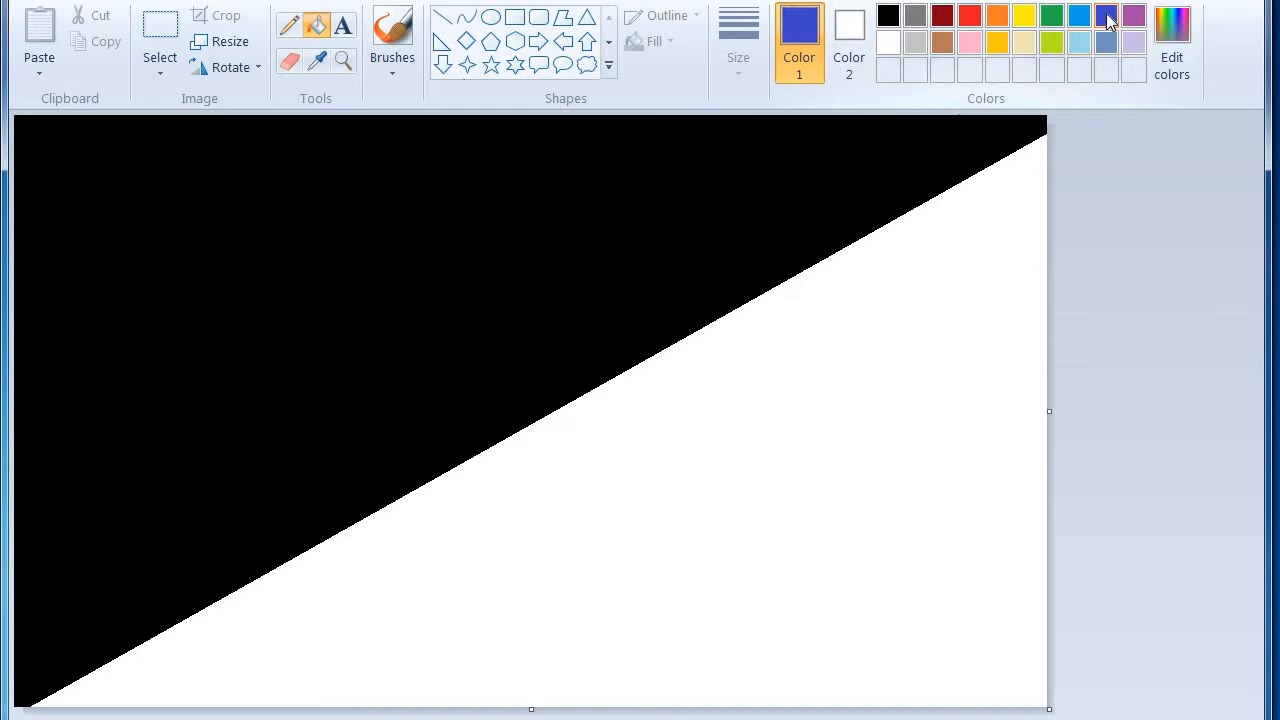
# - Choose pure blue from the basic colors in the color editor and fill the white lower triangle with it
pyautogui.click(1172, 45)
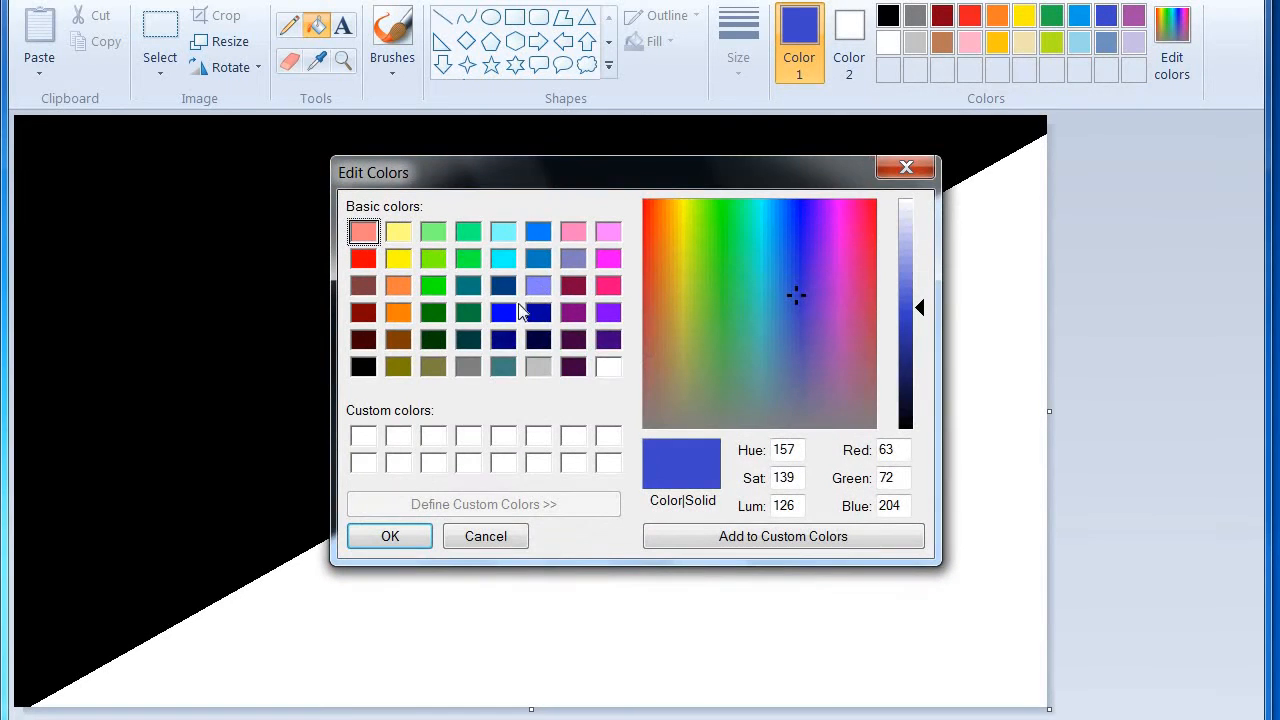
pyautogui.click(503, 313)
pyautogui.click(395, 537)
pyautogui.click(440, 546)
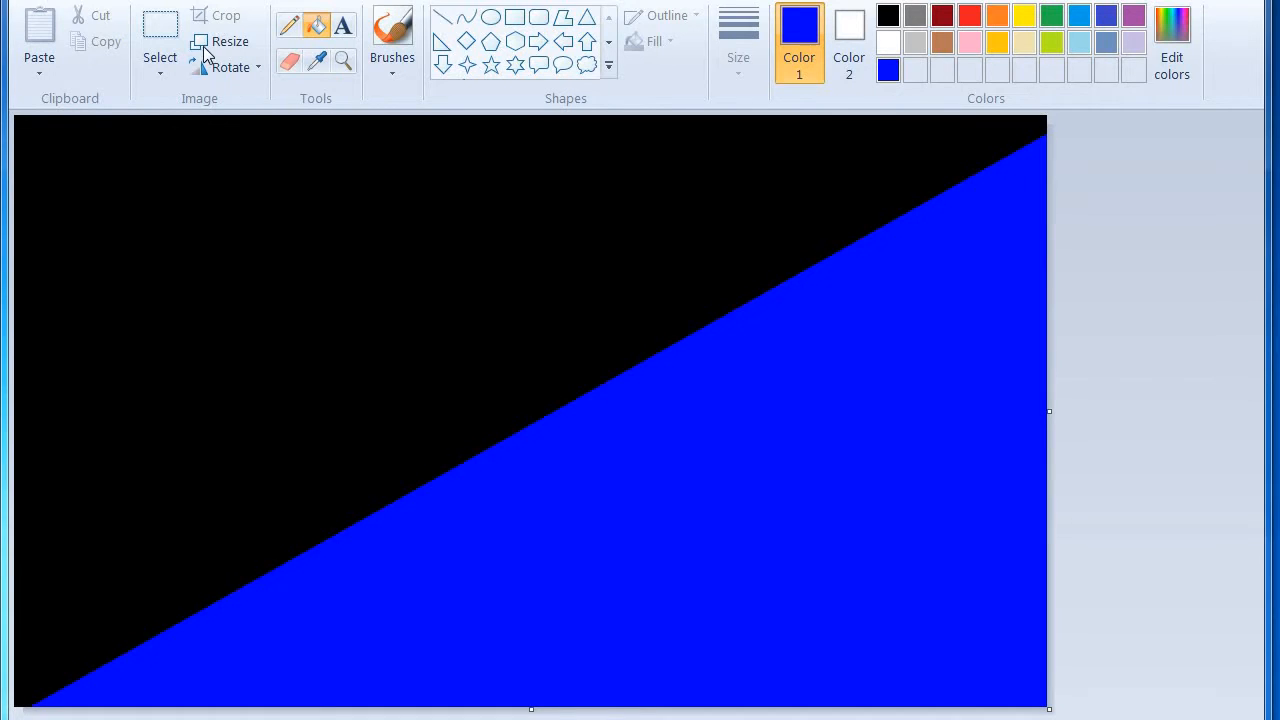
# - Copy the picture's pixel width and shrink the picture to 1 pixel wide without maintaining the aspect ratio
pyautogui.click(205, 47)
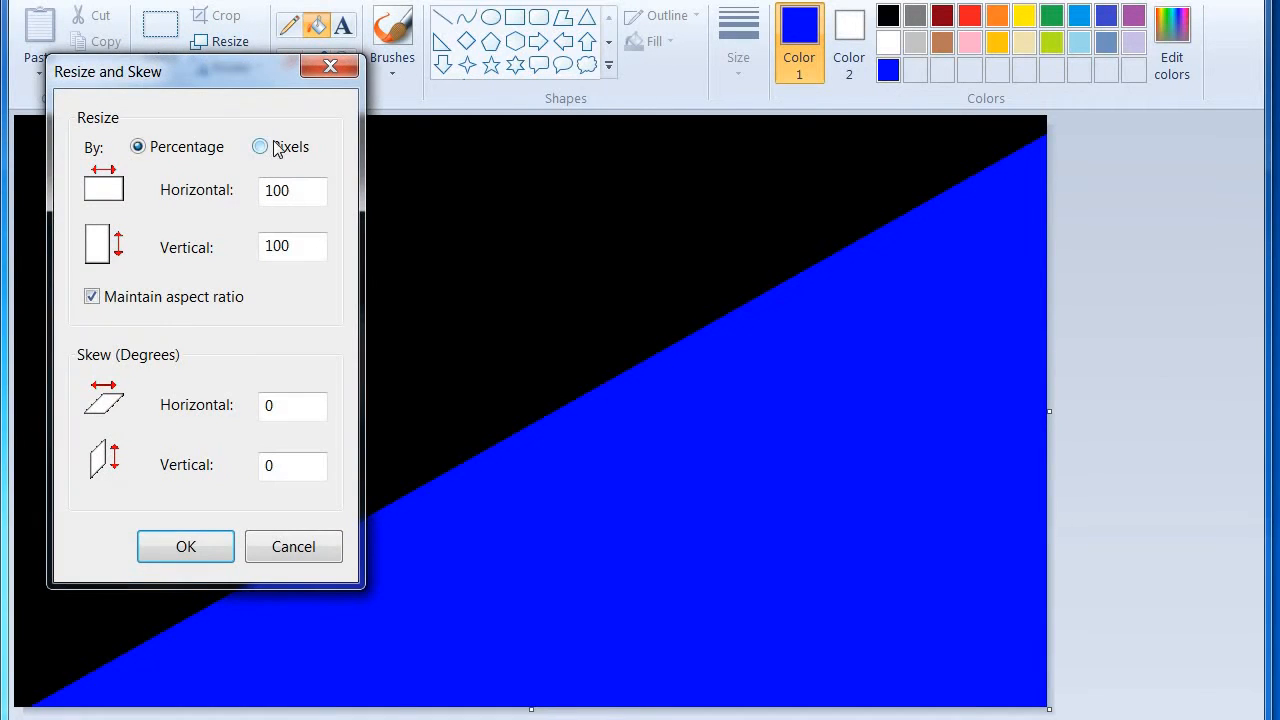
pyautogui.click(263, 147)
pyautogui.doubleClick(290, 200)
pyautogui.rightClick(287, 198)
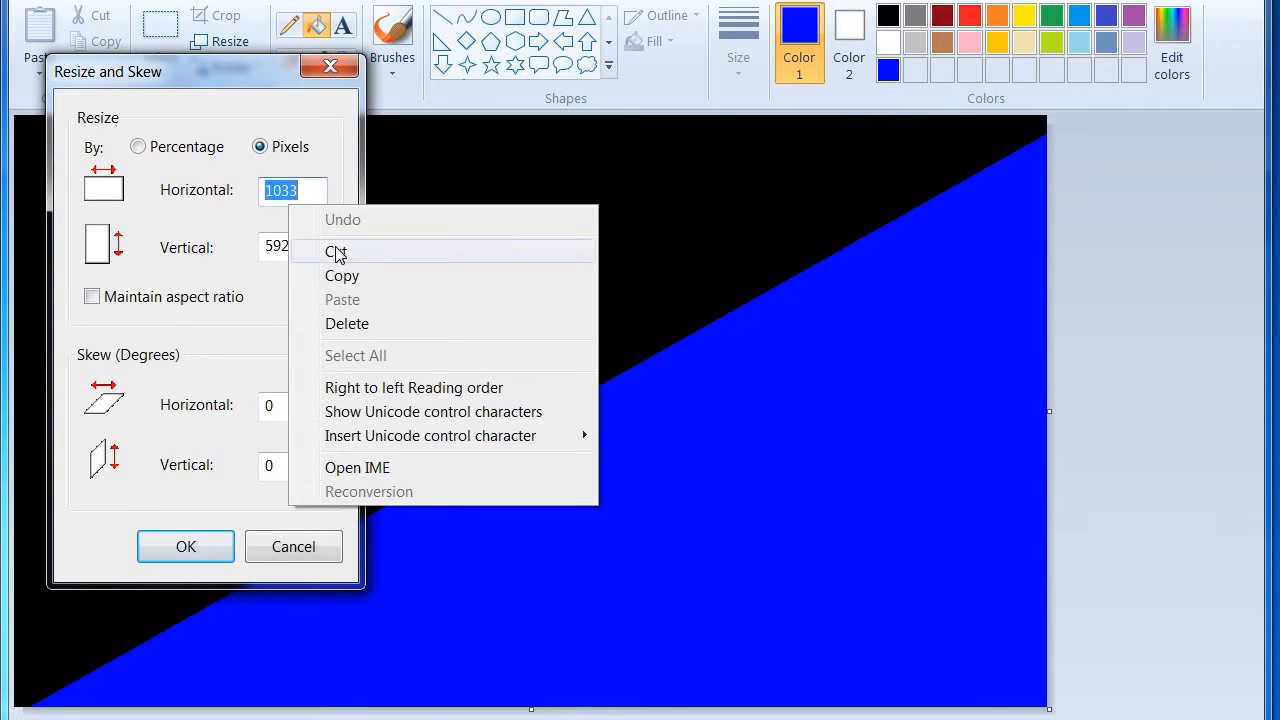
pyautogui.click(340, 276)
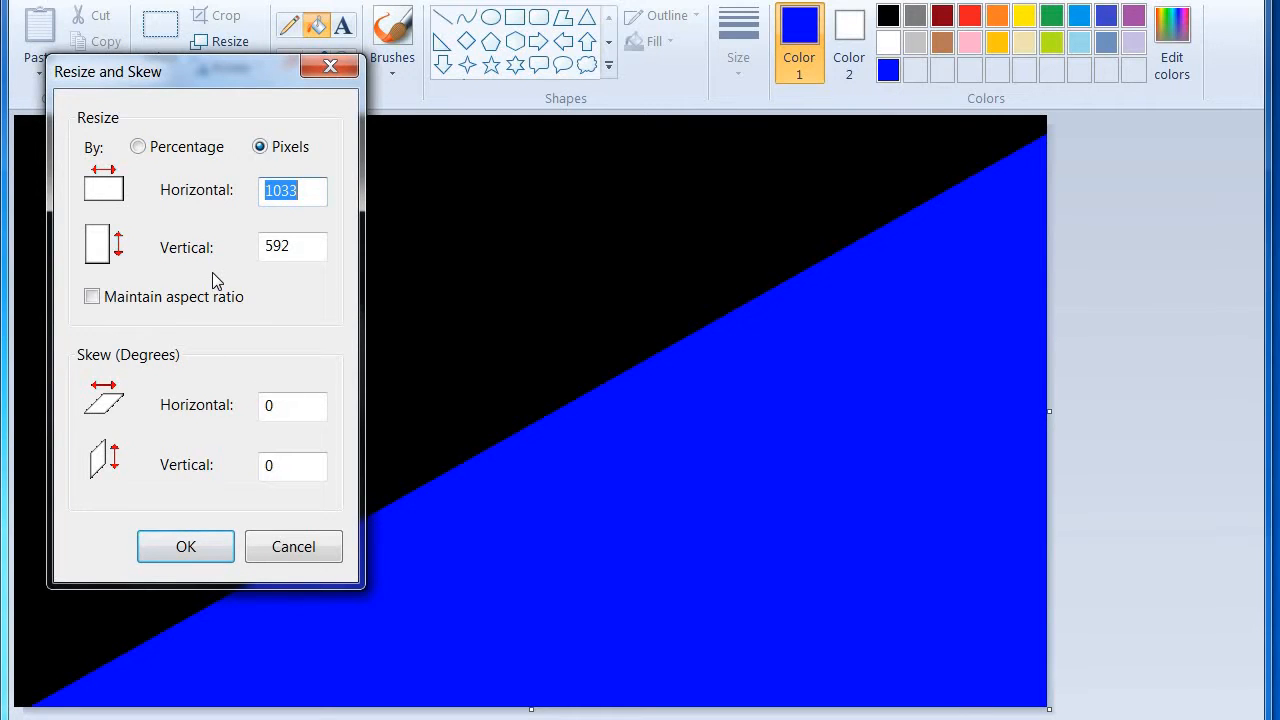
pyautogui.write('2')
pyautogui.press('Return')
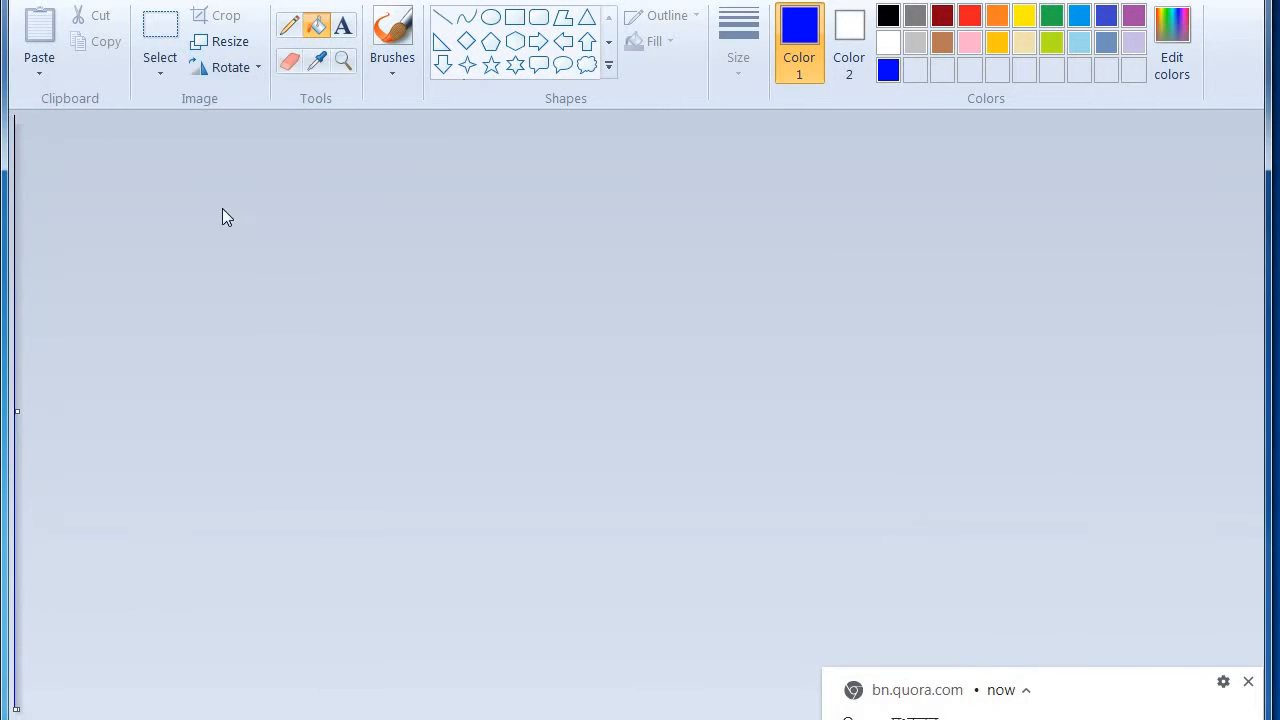
pyautogui.click(1251, 682)
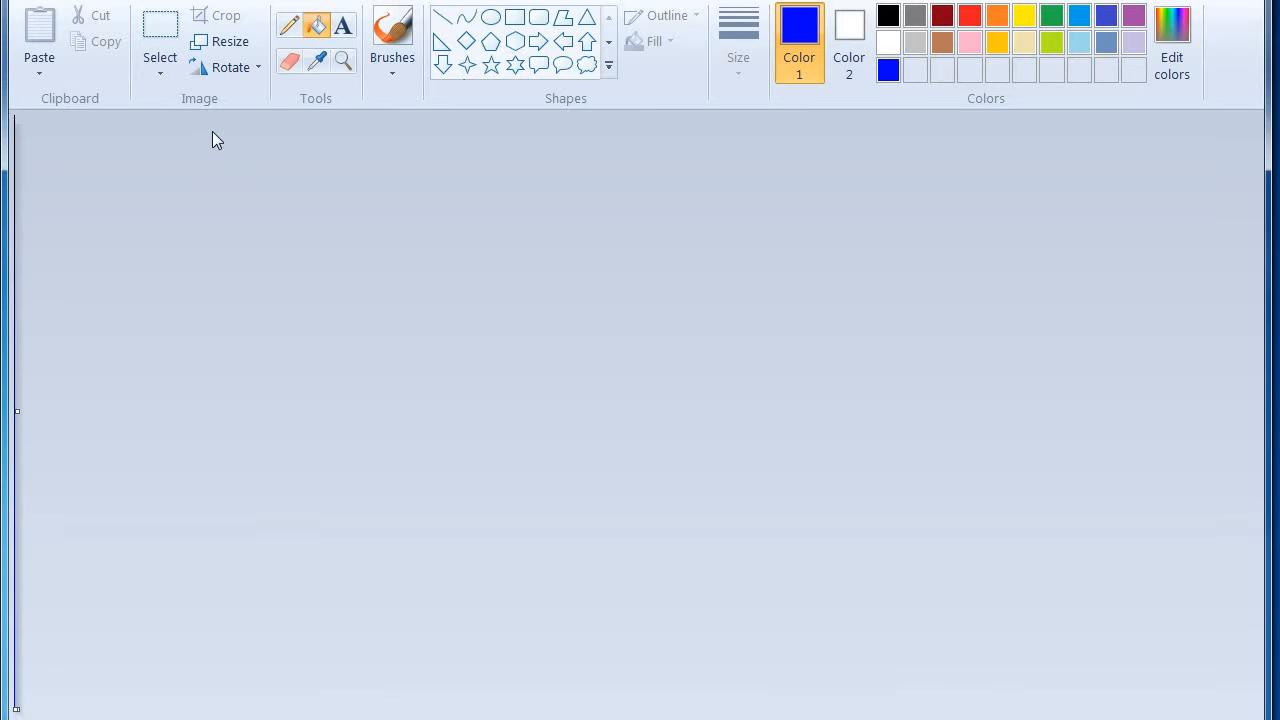
# - Stretch the picture back to the copied width of 1033 pixels, with the aspect ratio unlocked
pyautogui.hotkey('ctrl', 'w')
pyautogui.click(303, 153)
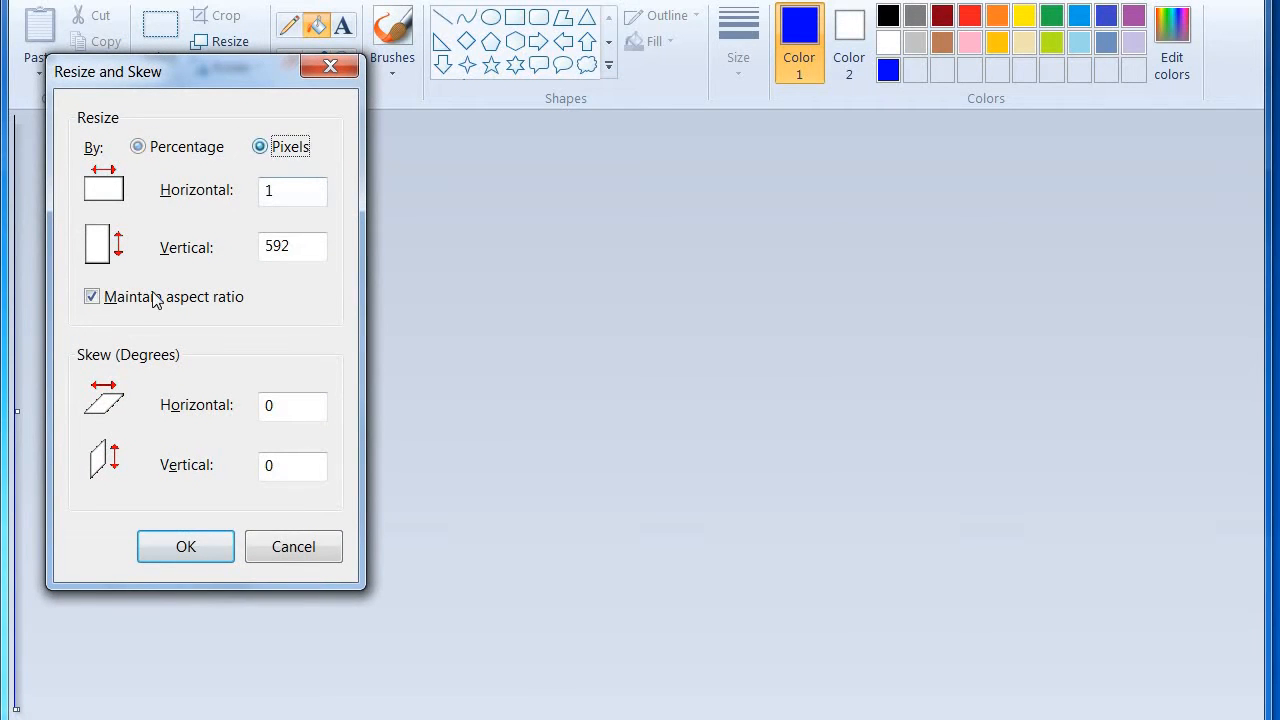
pyautogui.click(173, 300)
pyautogui.click(173, 300)
pyautogui.doubleClick(278, 192)
pyautogui.rightClick(280, 196)
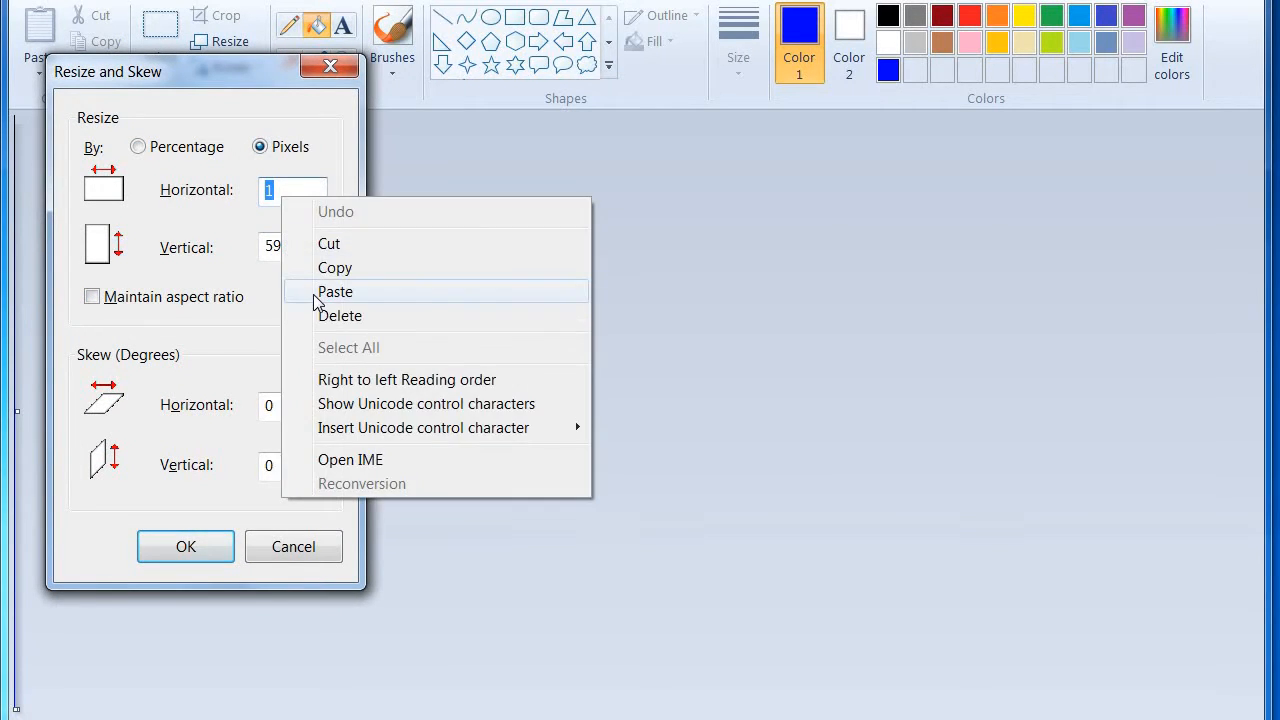
pyautogui.click(318, 293)
pyautogui.click(186, 545)
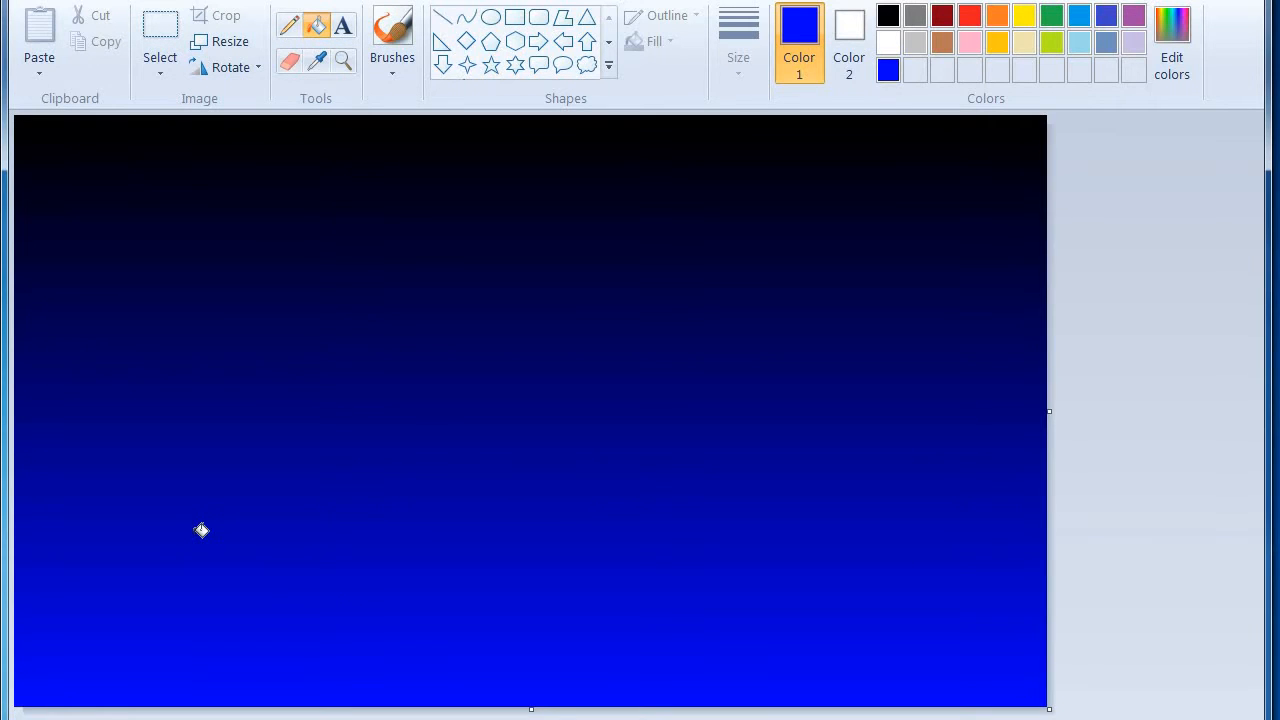
# - Select and copy the whole gradient, and squash the selection vertically into about the upper two thirds of the canvas
pyautogui.click(157, 72)
pyautogui.click(202, 210)
pyautogui.rightClick(277, 220)
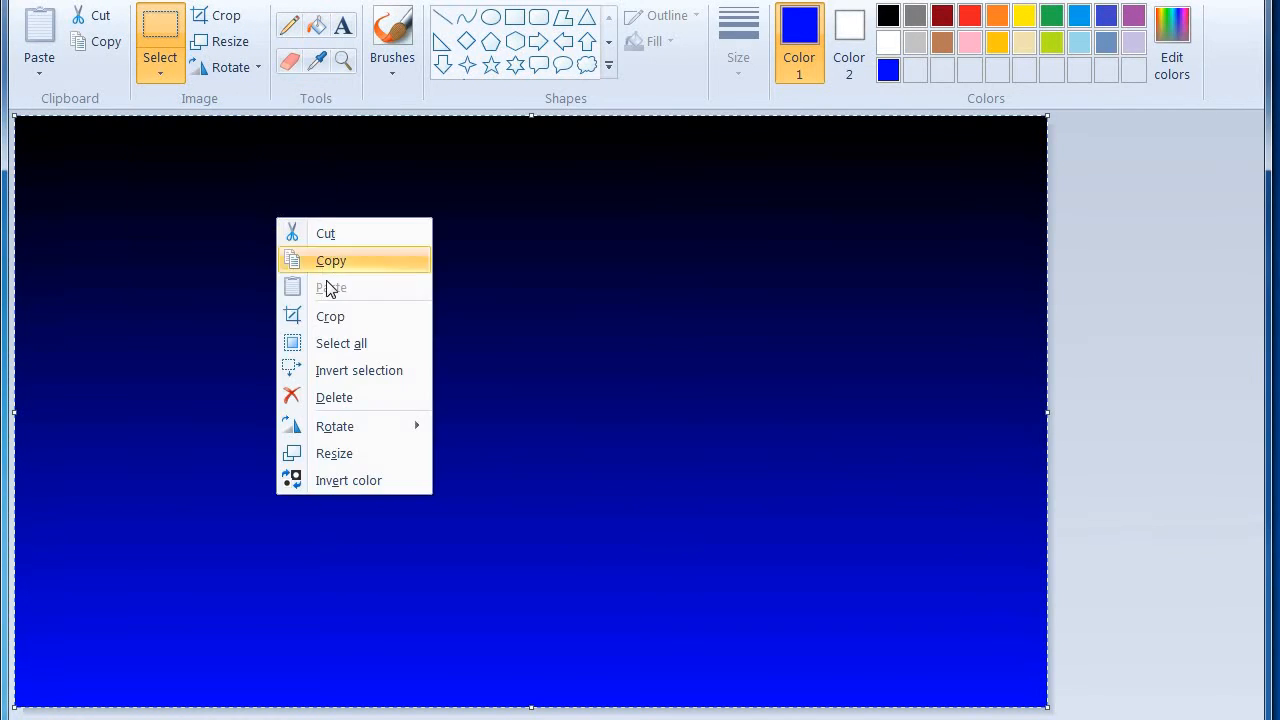
pyautogui.click(323, 260)
pyautogui.moveTo(530, 705); pyautogui.dragTo(540, 508)
# - Paste the copied gradient, flip it vertically and squash it into the lower third, just below the upper gradient
pyautogui.rightClick(535, 314)
pyautogui.click(566, 385)
pyautogui.rightClick(522, 283)
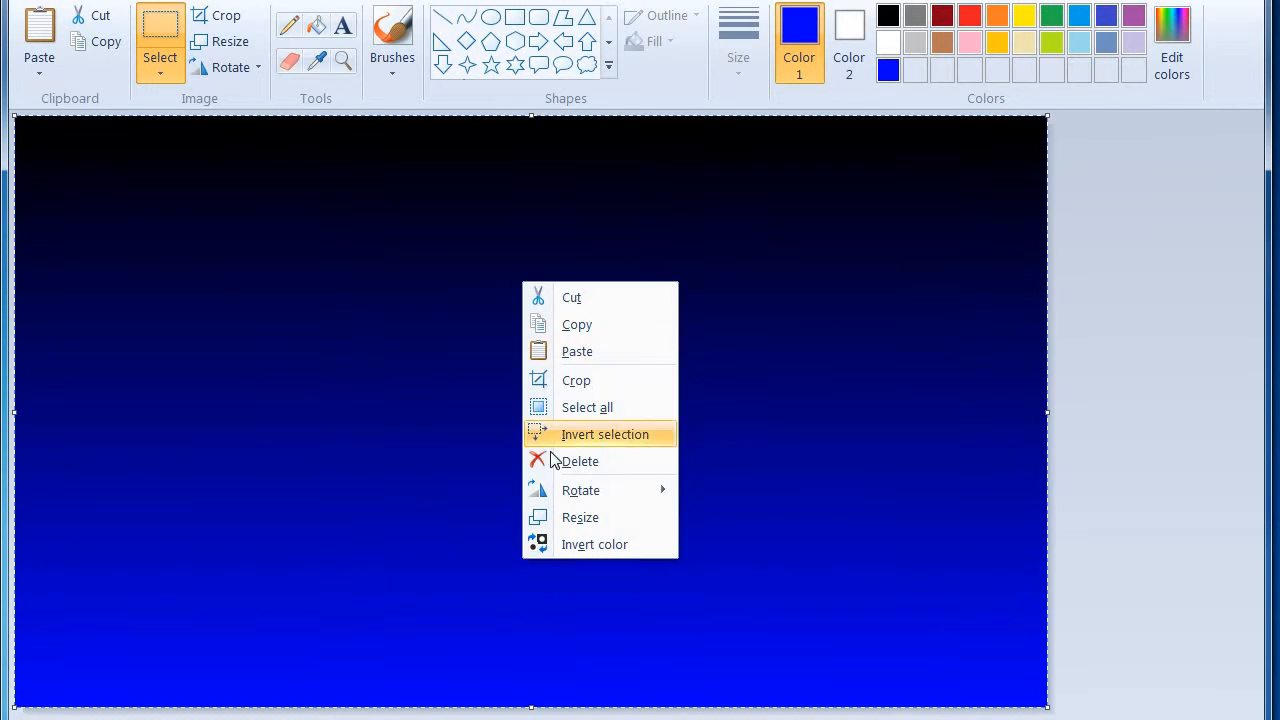
pyautogui.moveTo(558, 489)
pyautogui.click(705, 573)
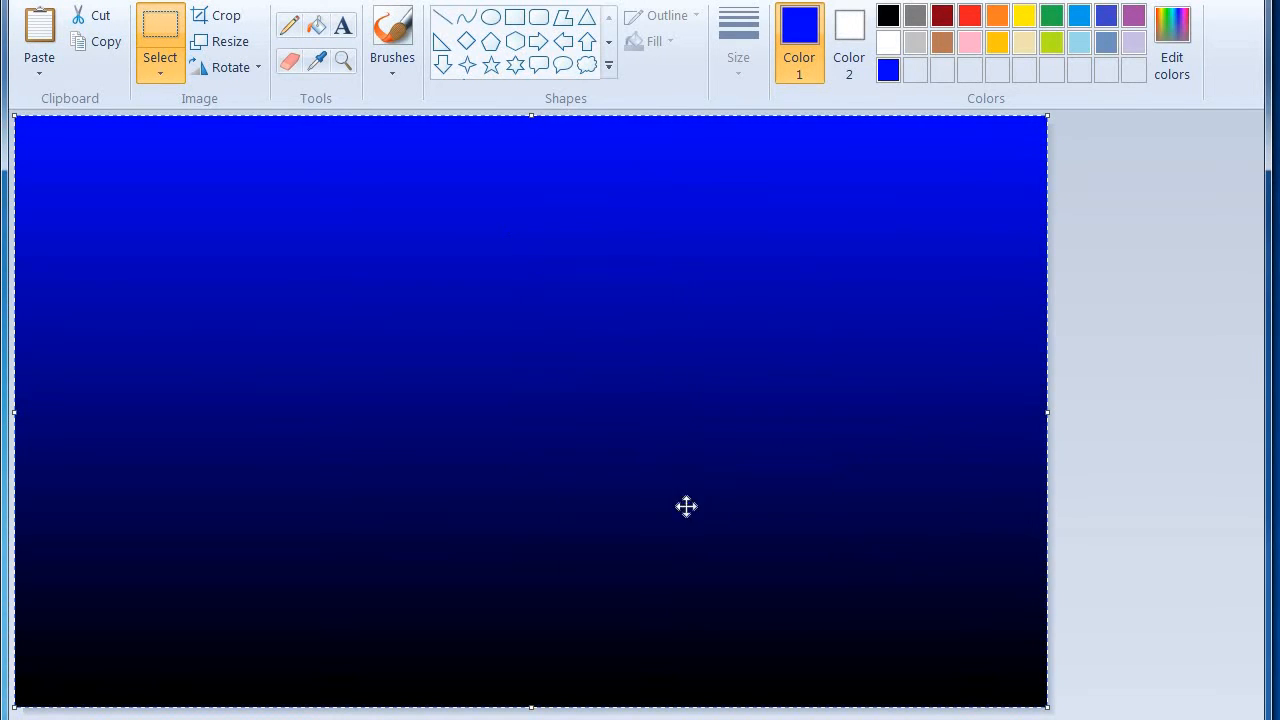
pyautogui.moveTo(532, 115); pyautogui.dragTo(534, 509)
# - Flip the lower gradient band vertically so that it runs from black down to blue, and deselect it
pyautogui.rightClick(472, 537)
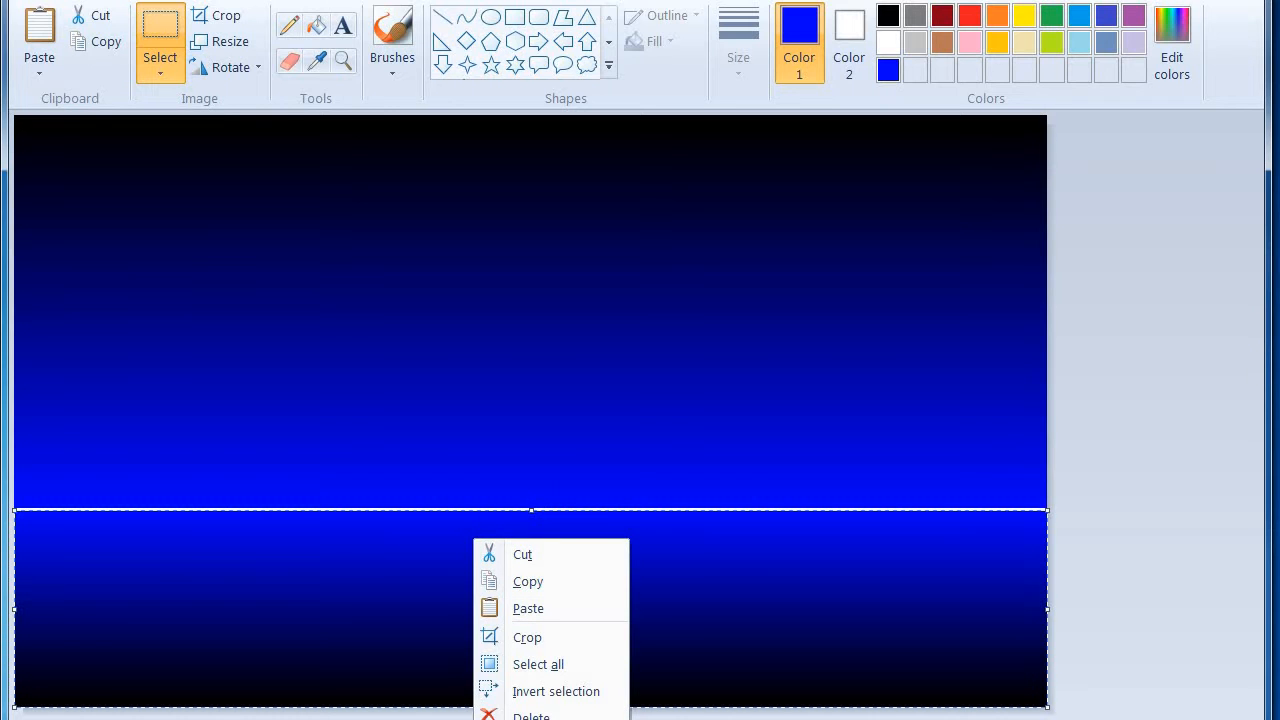
pyautogui.moveTo(540, 719)
pyautogui.click(712, 719)
pyautogui.click(1089, 383)
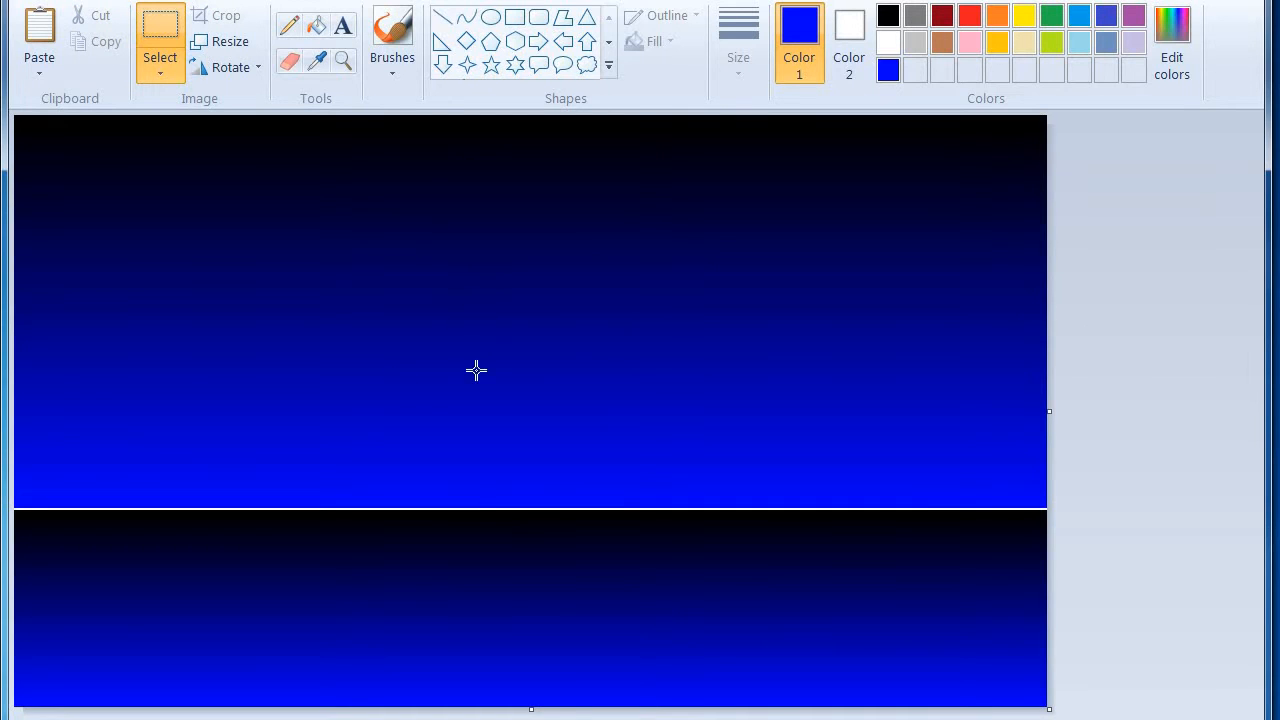
# - Draw a white circle with a solid fill as a moon in the middle of the sky, and enlarge it slightly
pyautogui.click(492, 20)
pyautogui.click(888, 42)
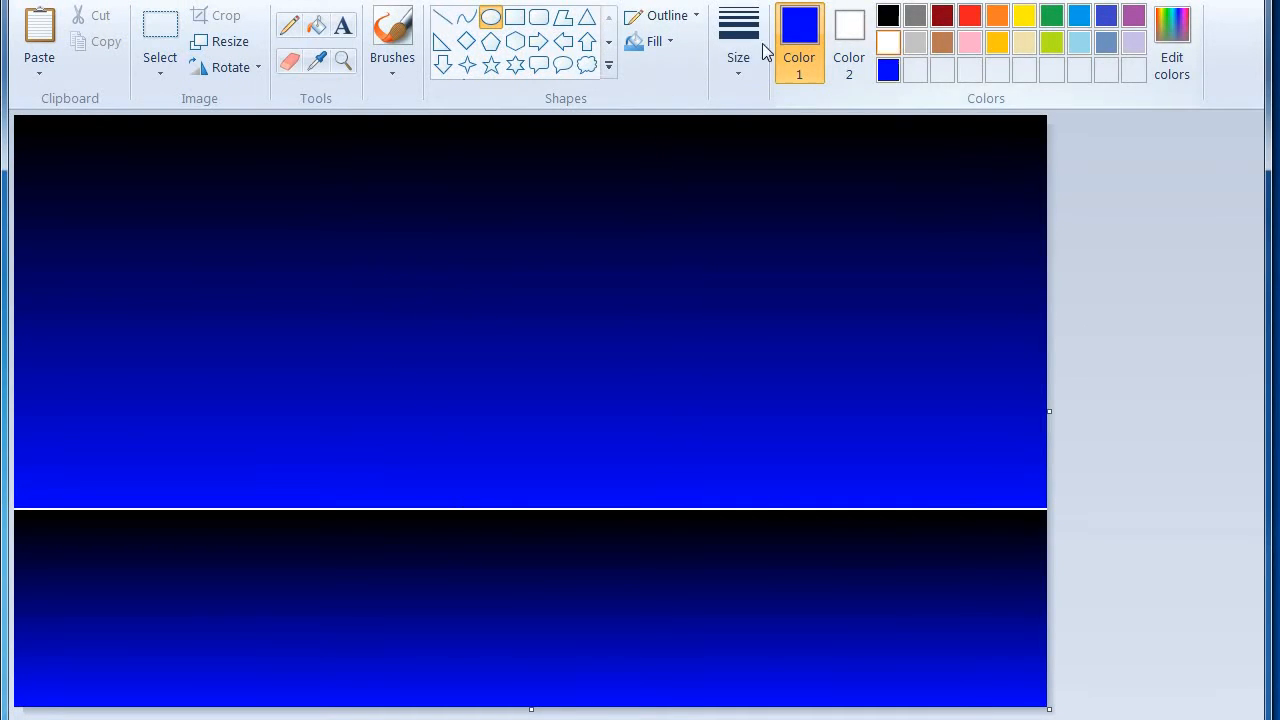
pyautogui.click(637, 44)
pyautogui.click(656, 102)
pyautogui.moveTo(429, 205); pyautogui.dragTo(611, 397)
pyautogui.moveTo(559, 282); pyautogui.dragTo(554, 249)
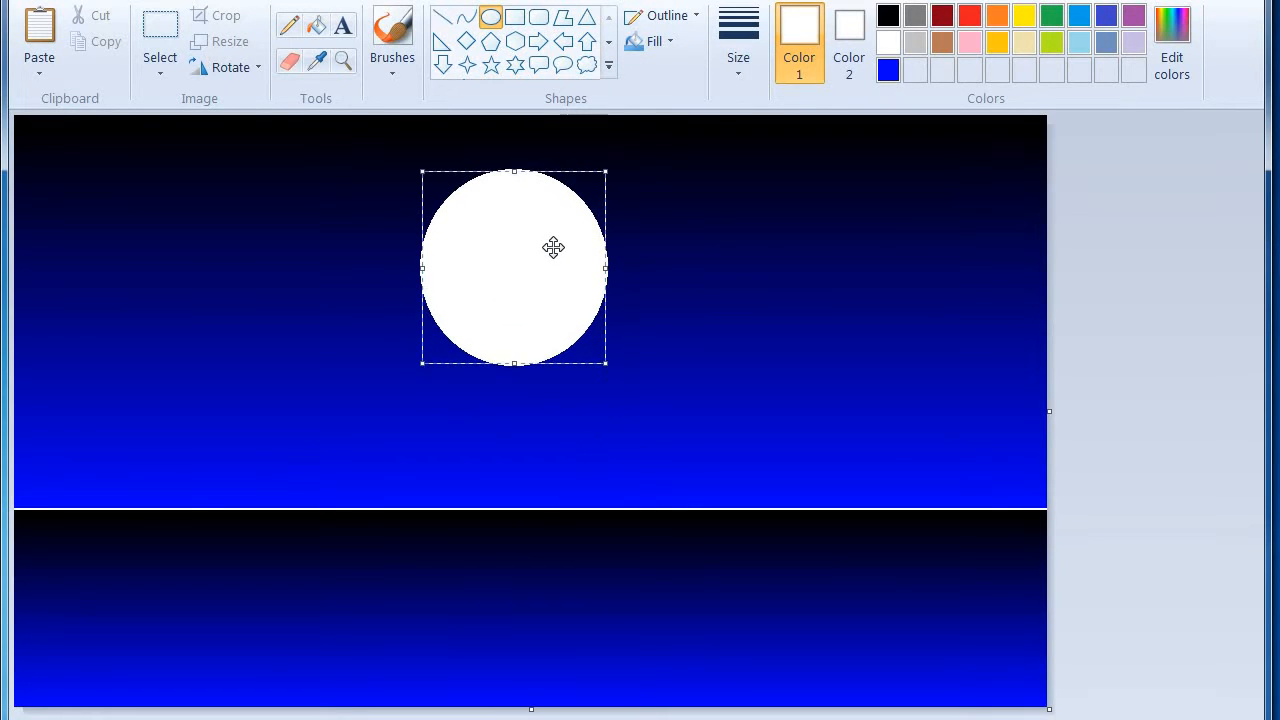
pyautogui.moveTo(606, 364); pyautogui.dragTo(646, 385)
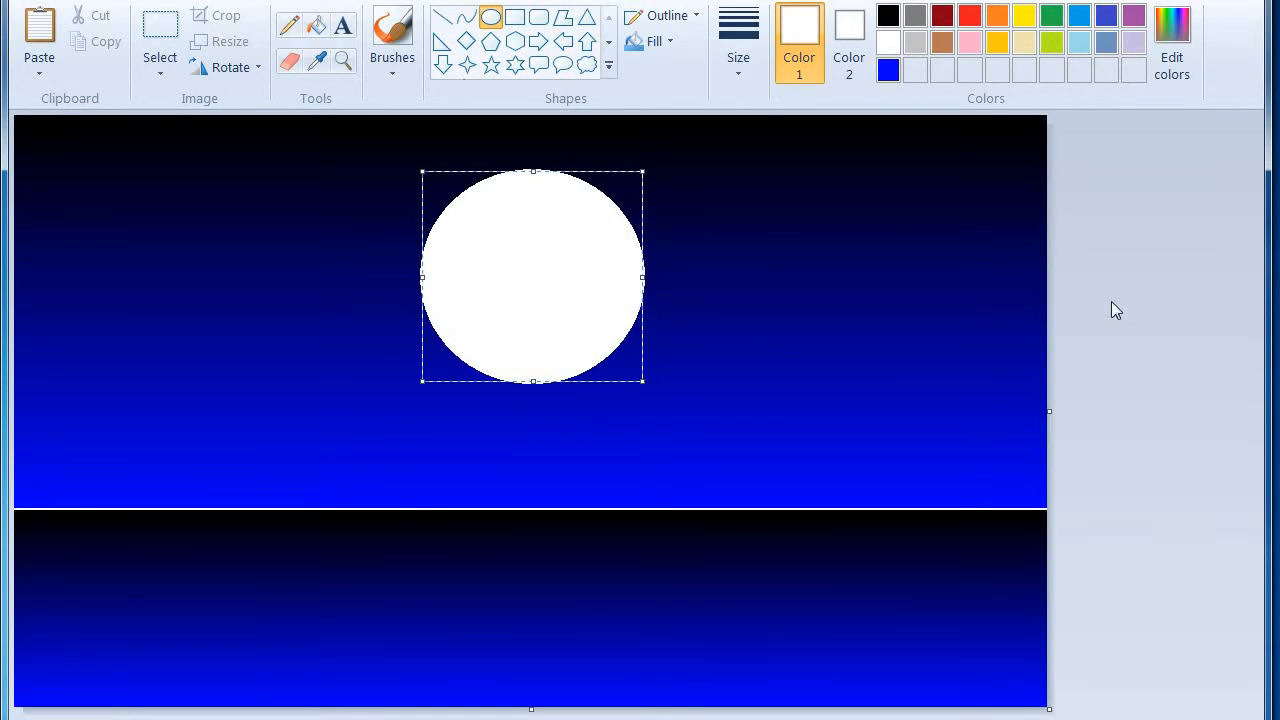
pyautogui.click(1116, 308)
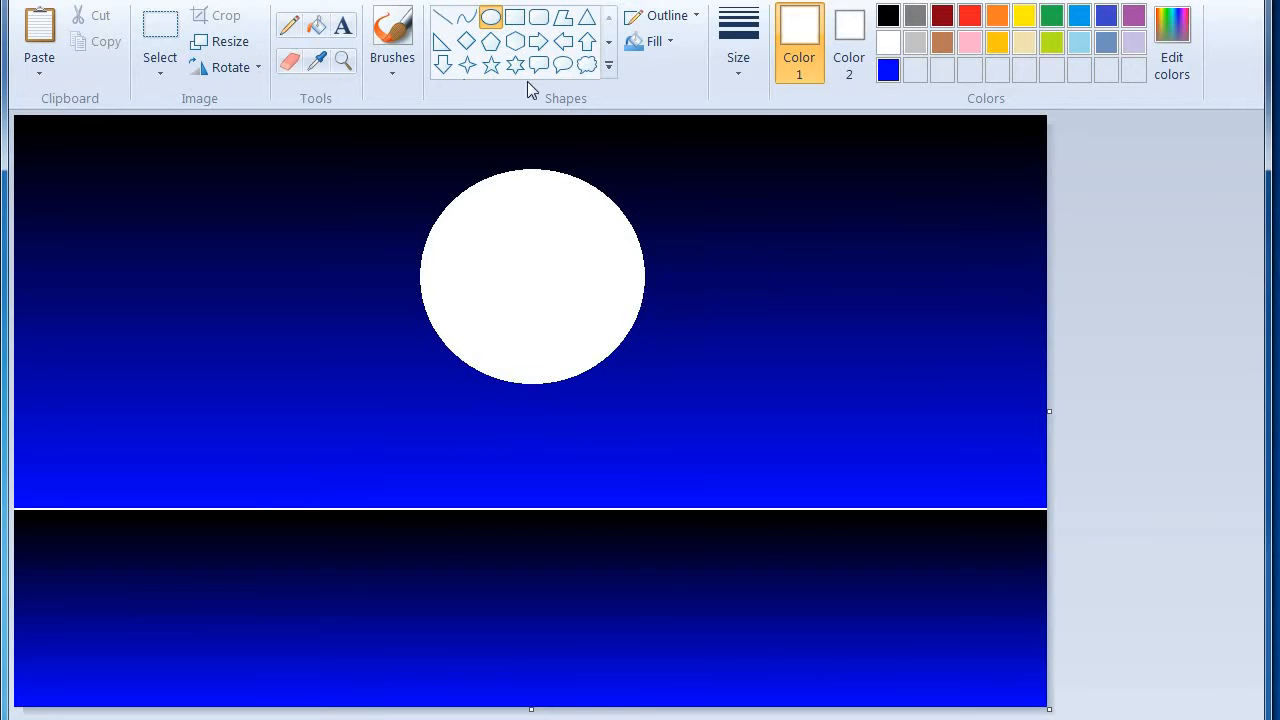
# - Draw a white circle of the moon's size with a natural pencil fill beneath it in the lower band
pyautogui.click(638, 43)
pyautogui.click(589, 509)
pyautogui.moveTo(435, 562)
pyautogui.mouseDown()
pyautogui.moveTo(545, 715)
pyautogui.moveTo(658, 716)
pyautogui.mouseUp()
pyautogui.moveTo(567, 657); pyautogui.dragTo(557, 623)
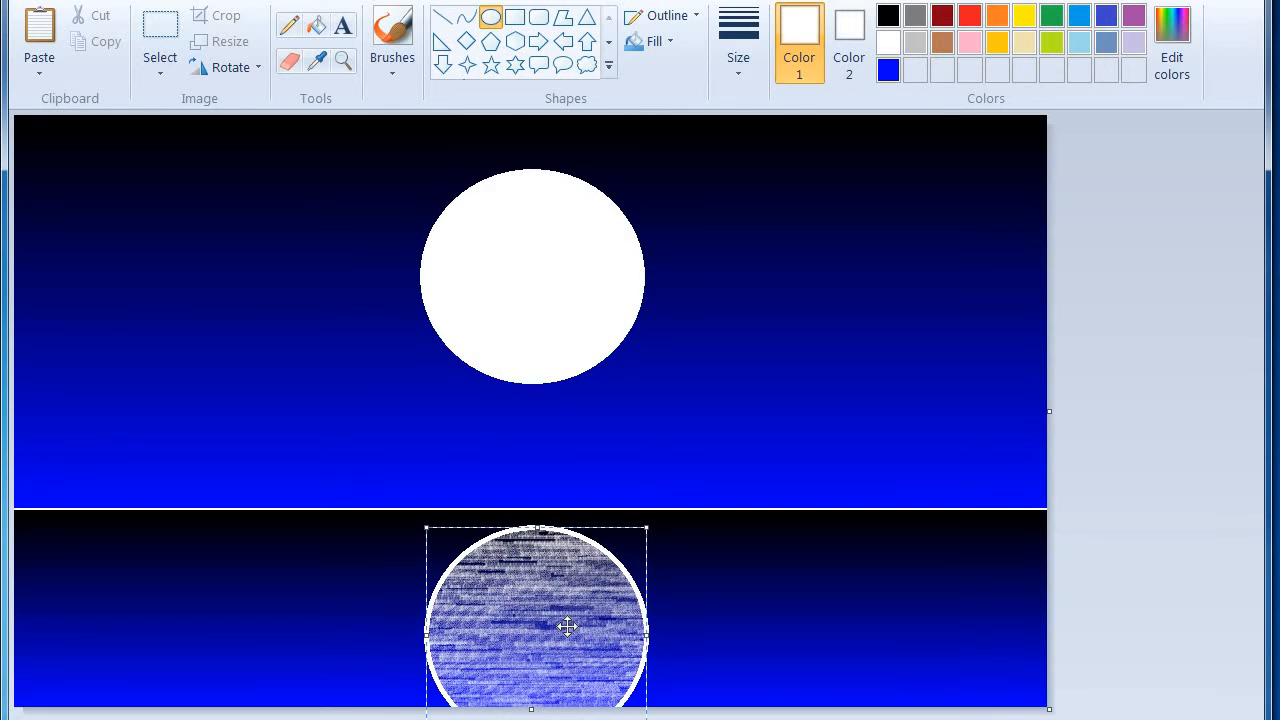
# - Change the lower circle to a crayon fill with no outline and align it under the moon as a reflection
pyautogui.click(652, 41)
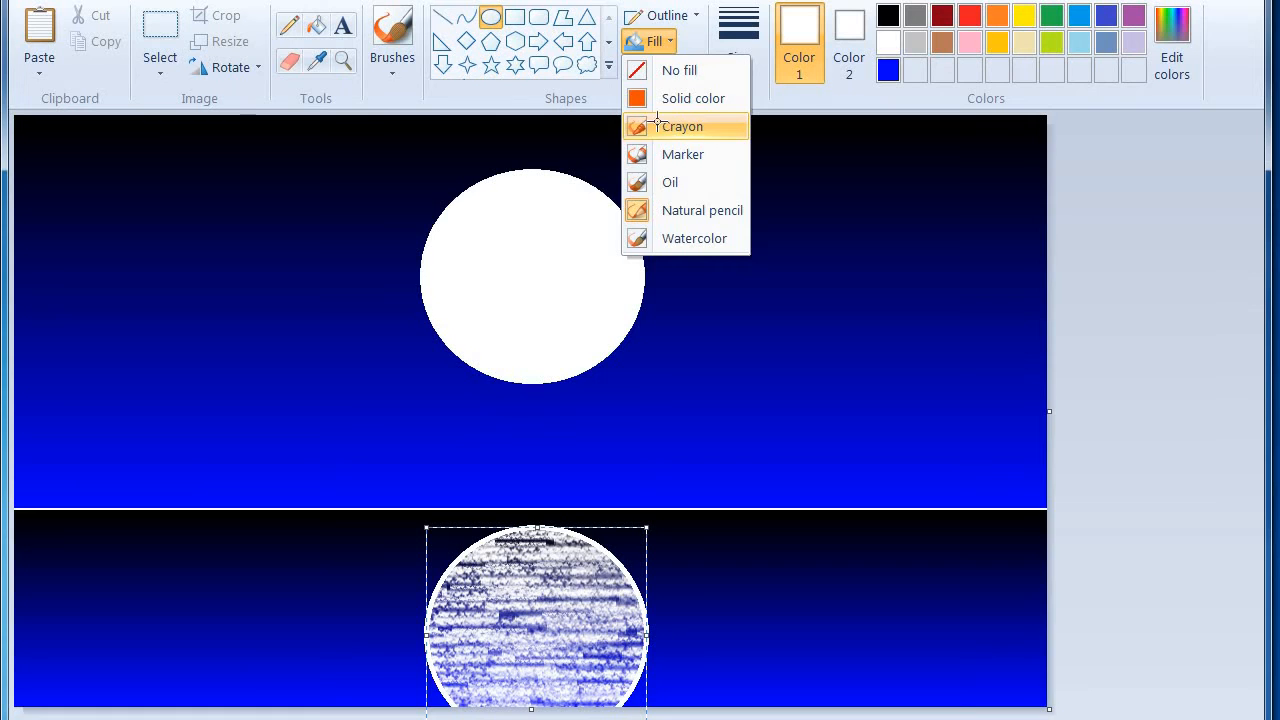
pyautogui.click(670, 126)
pyautogui.click(640, 30)
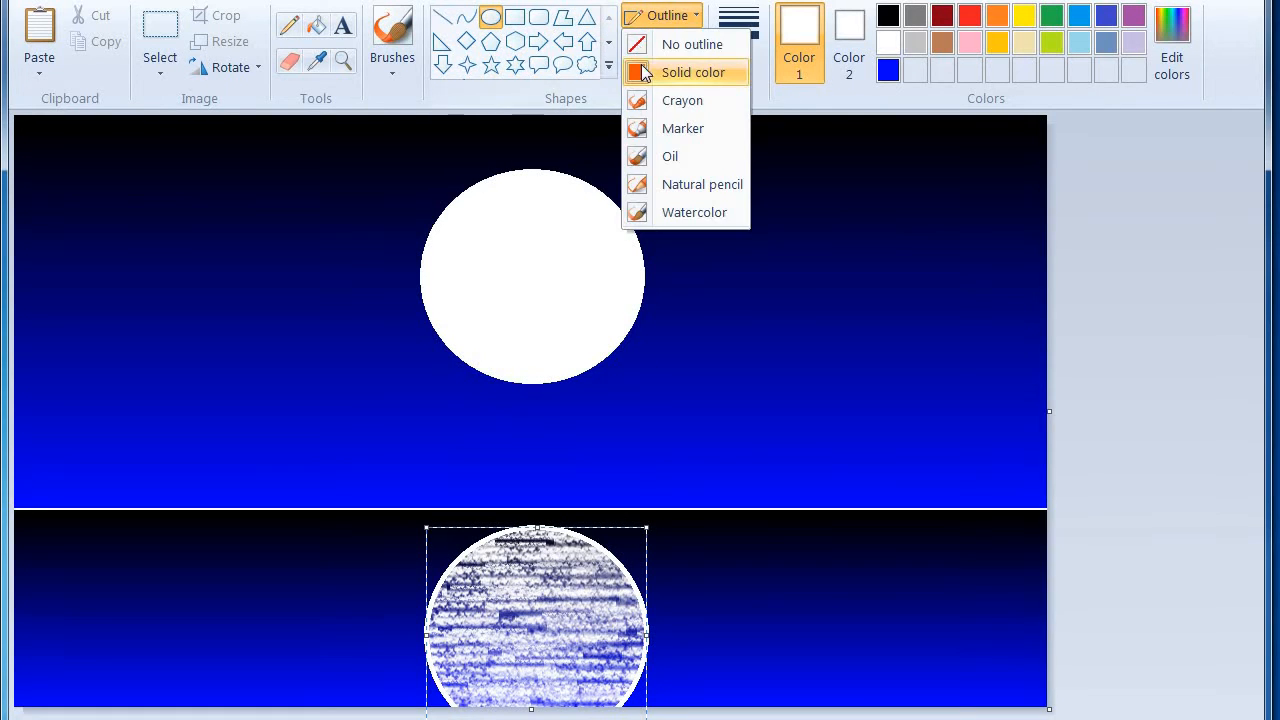
pyautogui.click(672, 43)
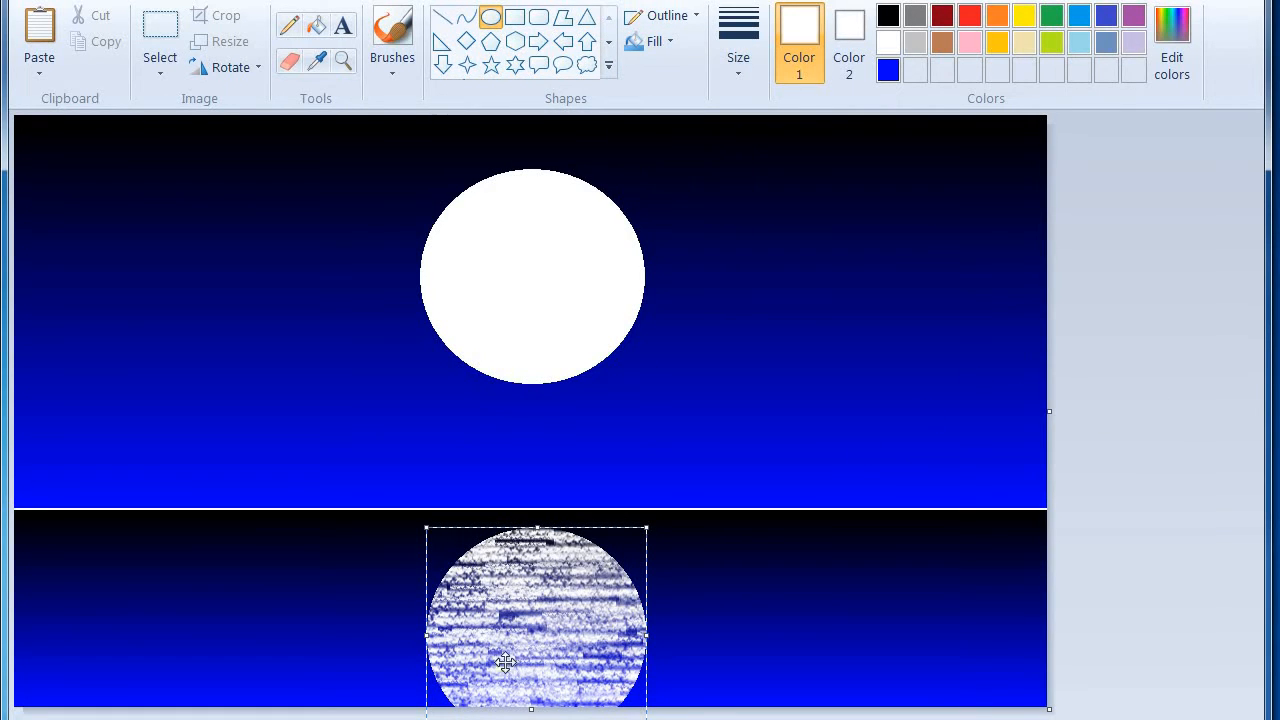
pyautogui.moveTo(519, 624); pyautogui.dragTo(527, 621)
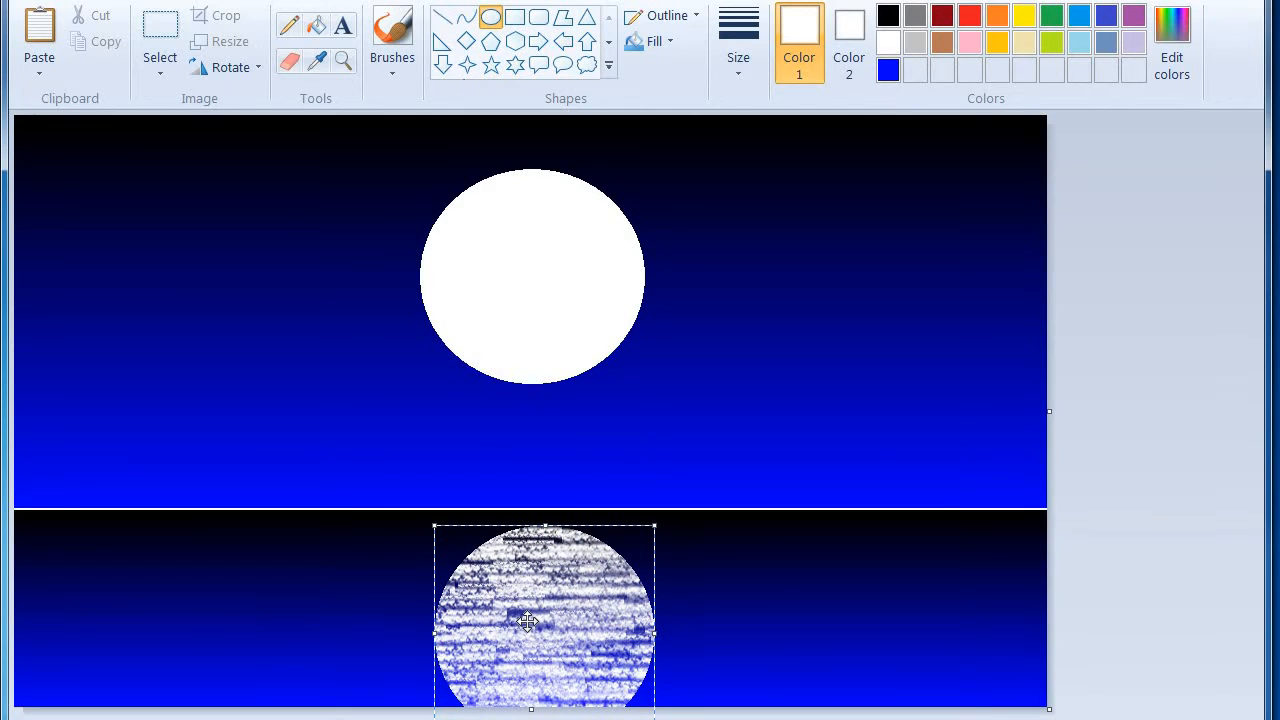
pyautogui.click(1179, 396)
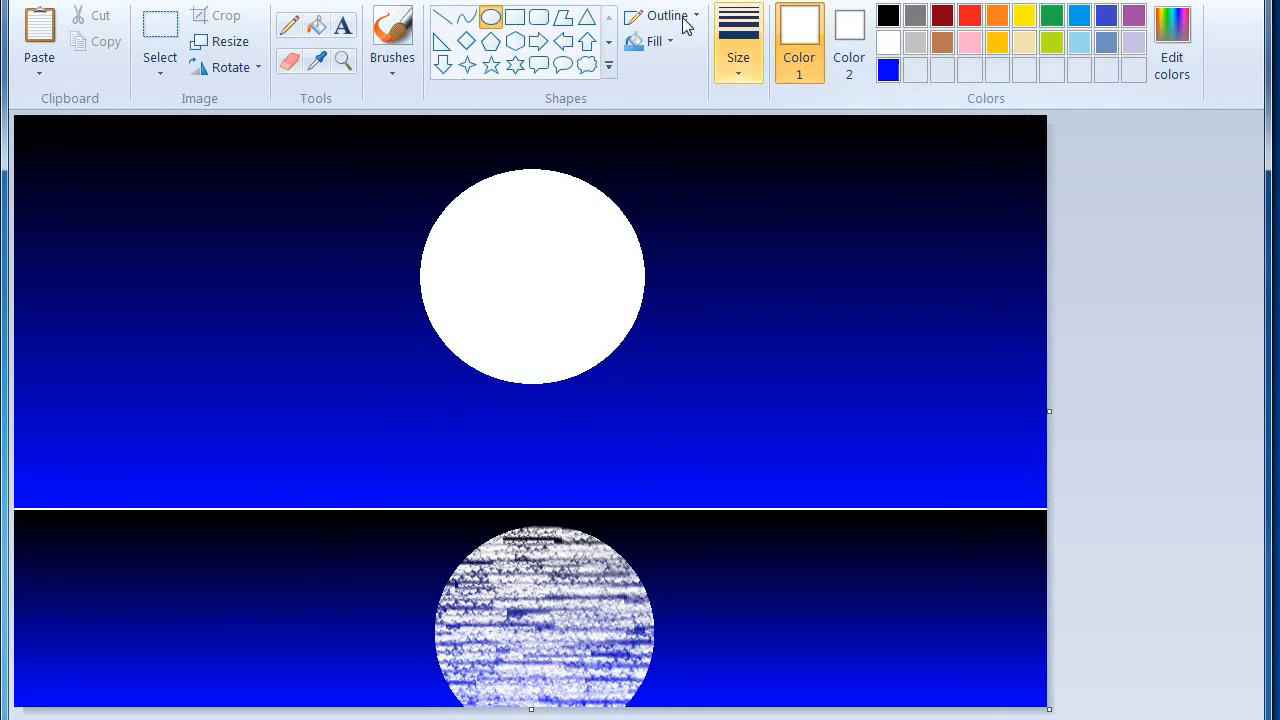
# - Draw a solid black straight line across the full canvas width over the white gap between the two gradients
pyautogui.click(441, 17)
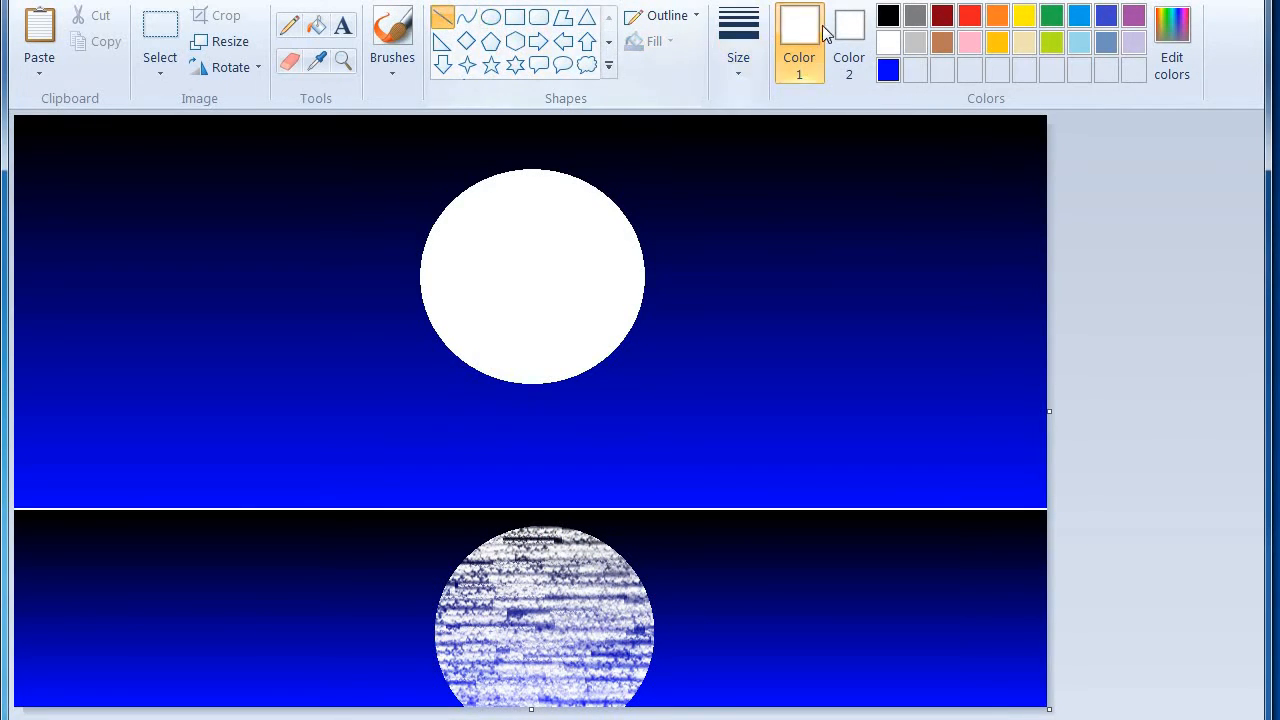
pyautogui.click(886, 15)
pyautogui.click(650, 17)
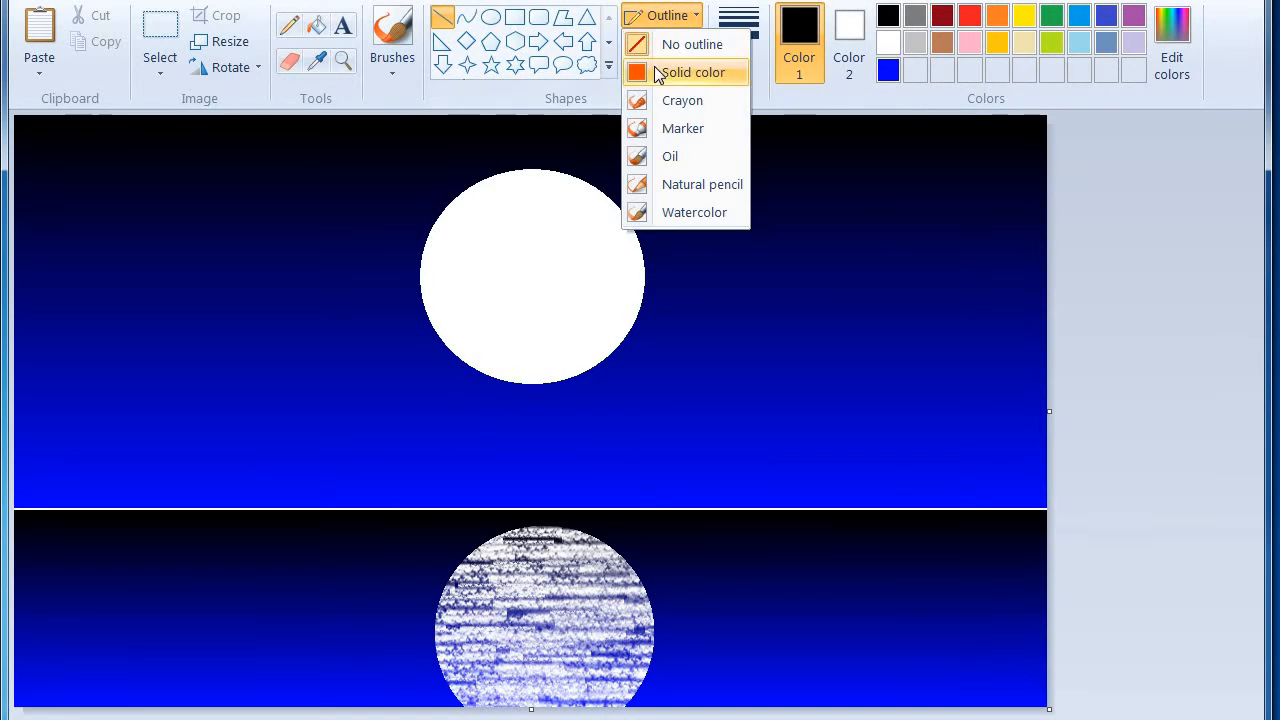
pyautogui.click(680, 71)
pyautogui.moveTo(16, 510); pyautogui.dragTo(1111, 507)
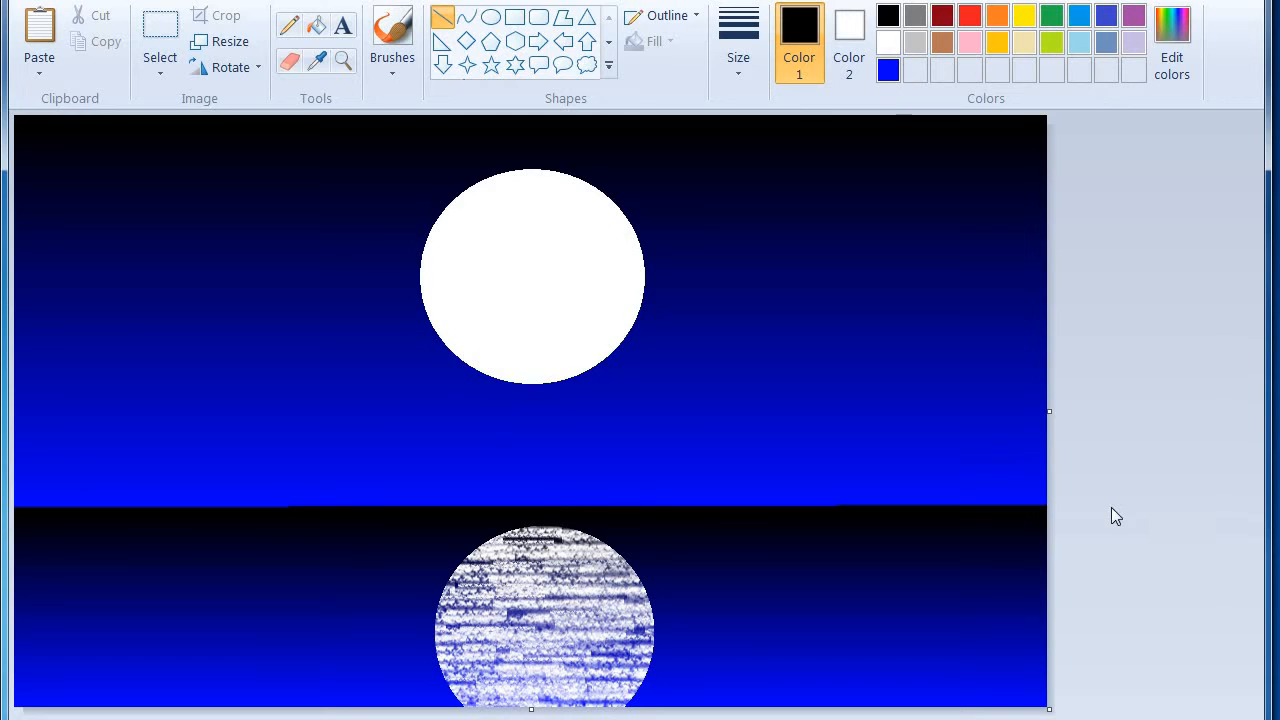
# - Paint an uneven black silhouette of hills and trees along the whole horizon with a thick brush
pyautogui.click(386, 68)
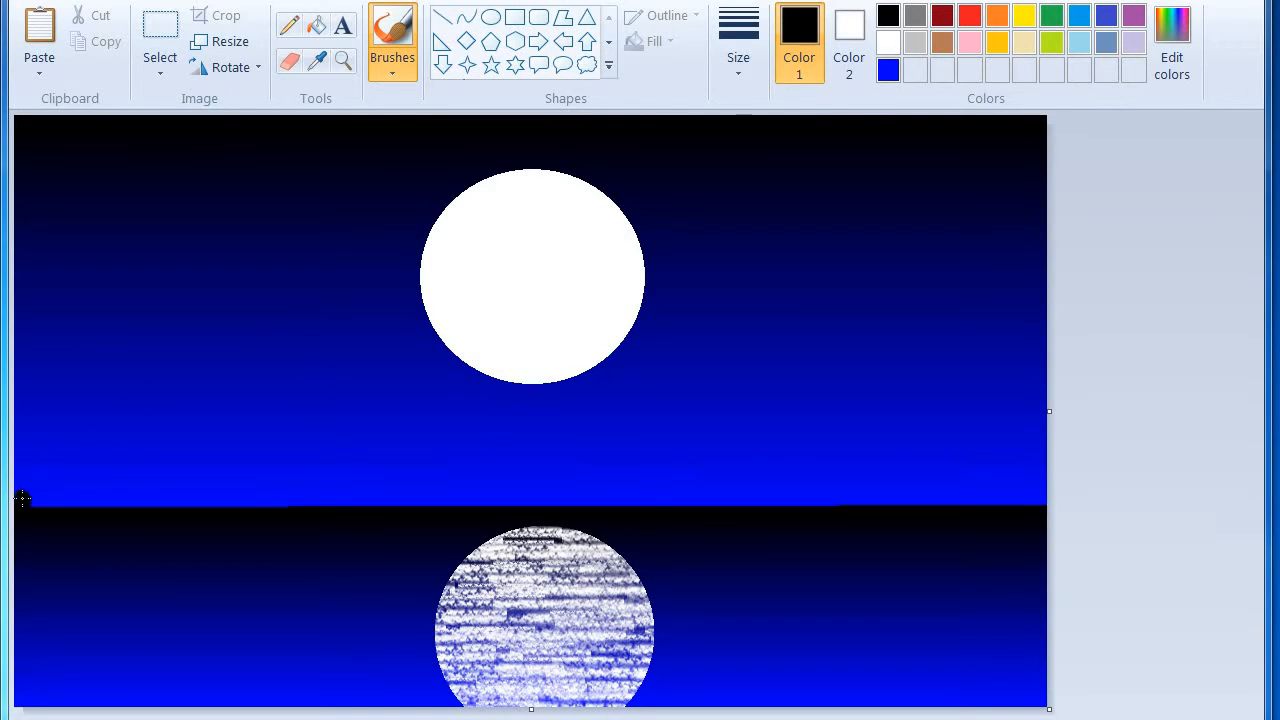
pyautogui.moveTo(26, 497)
pyautogui.mouseDown()
pyautogui.moveTo(812, 494)
pyautogui.moveTo(697, 496)
pyautogui.mouseUp()
pyautogui.moveTo(872, 498)
pyautogui.mouseDown()
pyautogui.moveTo(920, 480)
pyautogui.moveTo(962, 482)
pyautogui.moveTo(905, 498)
pyautogui.moveTo(1035, 495)
pyautogui.moveTo(985, 491)
pyautogui.moveTo(1035, 484)
pyautogui.mouseUp()
pyautogui.moveTo(955, 474)
pyautogui.mouseDown()
pyautogui.moveTo(1009, 473)
pyautogui.moveTo(855, 491)
pyautogui.moveTo(801, 483)
pyautogui.moveTo(789, 465)
pyautogui.moveTo(750, 487)
pyautogui.moveTo(729, 474)
pyautogui.moveTo(528, 486)
pyautogui.moveTo(519, 434)
pyautogui.moveTo(493, 485)
pyautogui.moveTo(501, 467)
pyautogui.moveTo(421, 493)
pyautogui.moveTo(378, 475)
pyautogui.moveTo(216, 487)
pyautogui.moveTo(174, 462)
pyautogui.moveTo(181, 489)
pyautogui.moveTo(148, 461)
pyautogui.moveTo(142, 489)
pyautogui.moveTo(114, 494)
pyautogui.moveTo(81, 477)
pyautogui.moveTo(24, 497)
pyautogui.moveTo(12, 433)
pyautogui.moveTo(48, 482)
pyautogui.mouseUp()
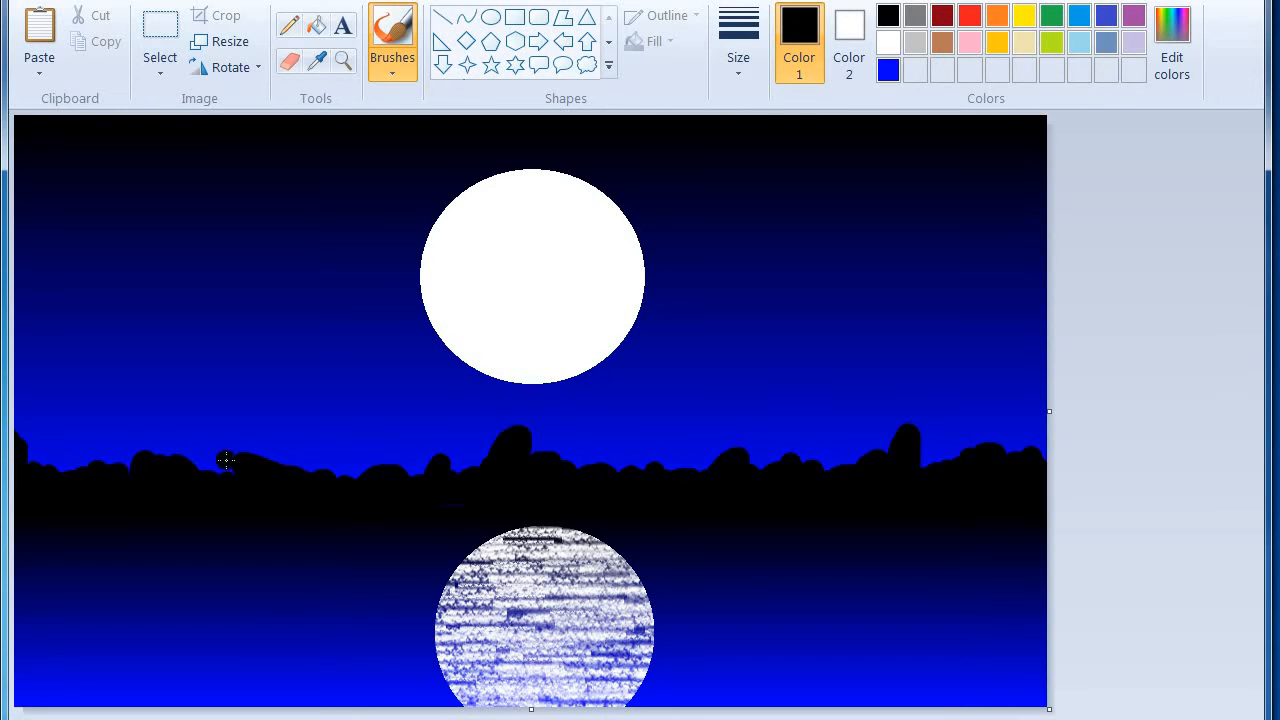
# - Draw a thin gray straight line across the canvas along the base of the black silhouette as the waterline
pyautogui.click(441, 17)
pyautogui.click(926, 21)
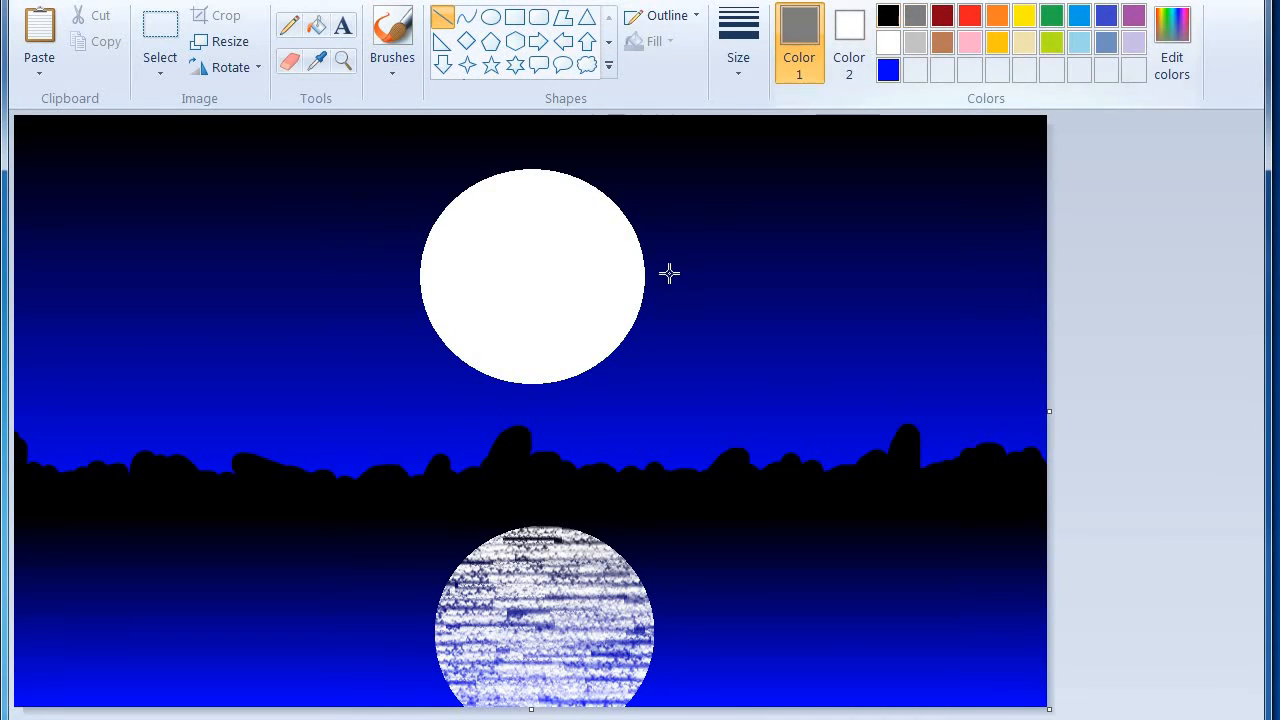
pyautogui.click(738, 45)
pyautogui.click(402, 266)
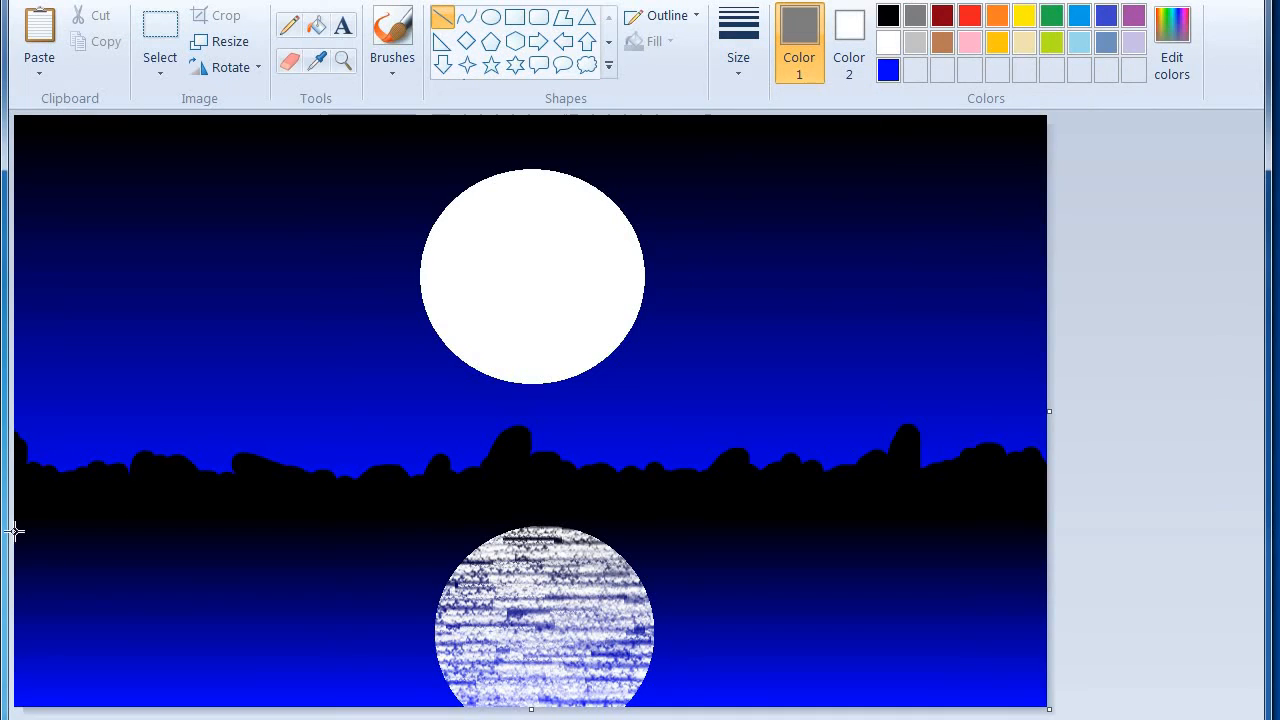
pyautogui.moveTo(15, 503); pyautogui.dragTo(1078, 500)
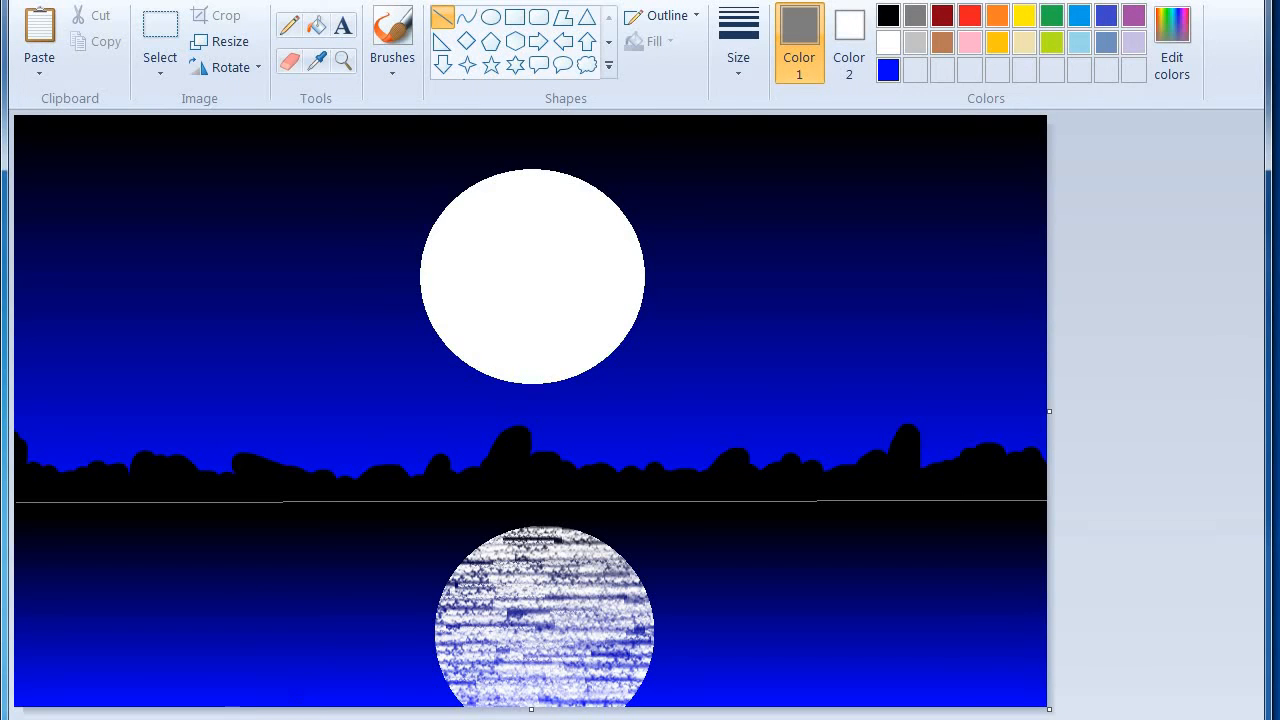
# - Dot small white stars across the night sky around the moon with a fine brush
pyautogui.click(392, 40)
pyautogui.click(726, 45)
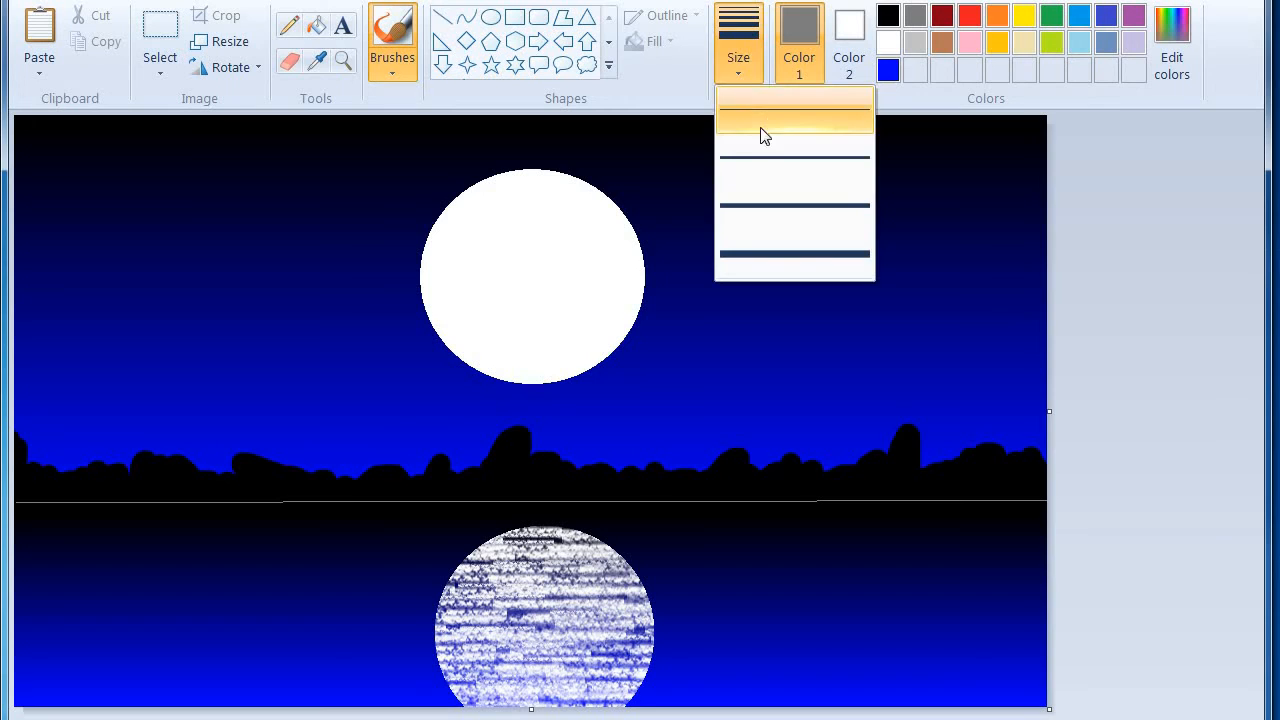
pyautogui.click(785, 160)
pyautogui.click(888, 42)
pyautogui.click(798, 178)
pyautogui.click(777, 156)
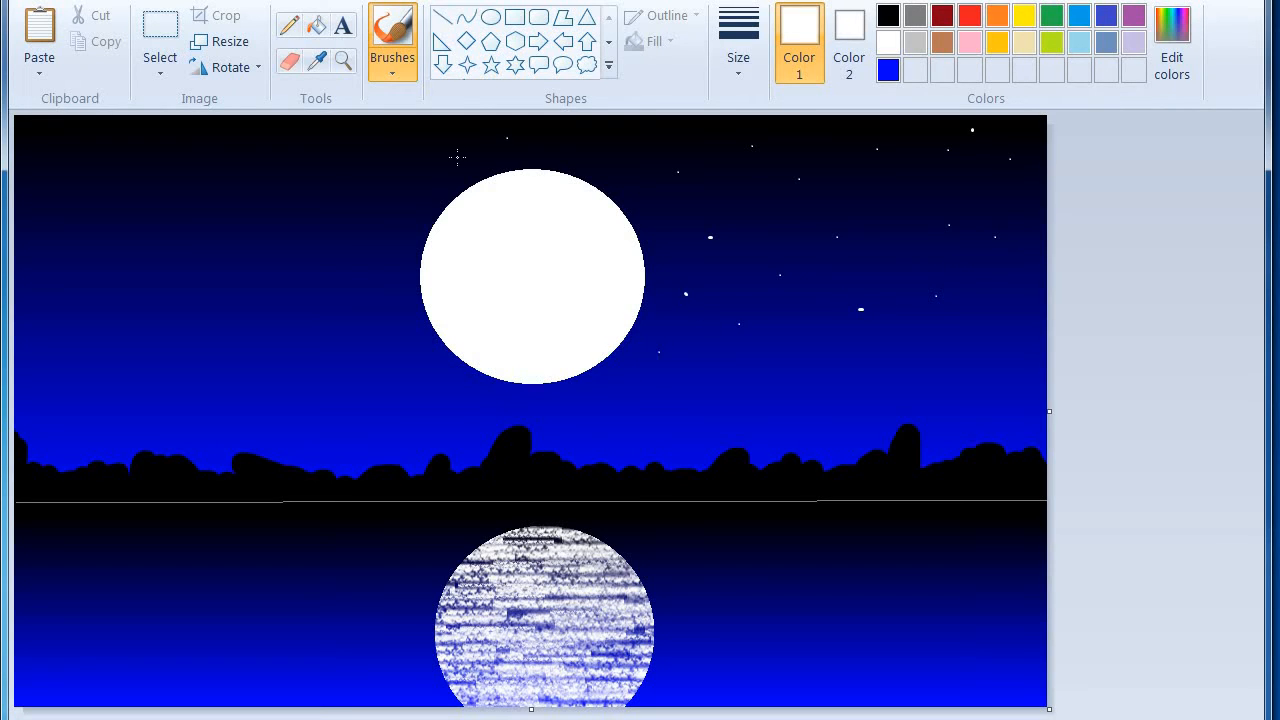
pyautogui.click(354, 169)
# - Increase the brush to the third line size and add larger white stars on both sides of the moon
pyautogui.click(733, 78)
pyautogui.click(742, 208)
pyautogui.click(644, 158)
pyautogui.click(892, 223)
pyautogui.click(842, 150)
pyautogui.click(28, 389)
# - Dot white star reflections of varying sizes in the water on both sides of the moon's reflection
pyautogui.click(1041, 671)
pyautogui.click(997, 679)
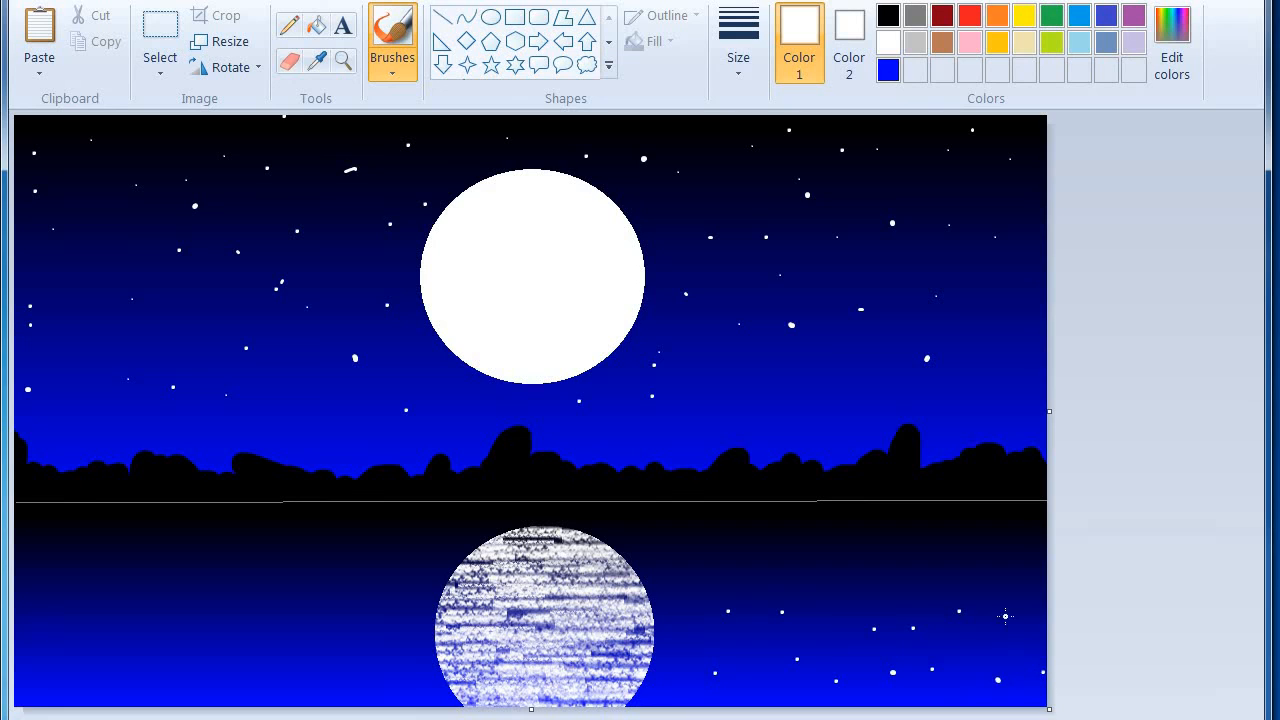
pyautogui.click(229, 617)
pyautogui.click(136, 608)
pyautogui.click(289, 583)
pyautogui.click(738, 40)
pyautogui.click(754, 154)
pyautogui.click(250, 685)
pyautogui.click(266, 619)
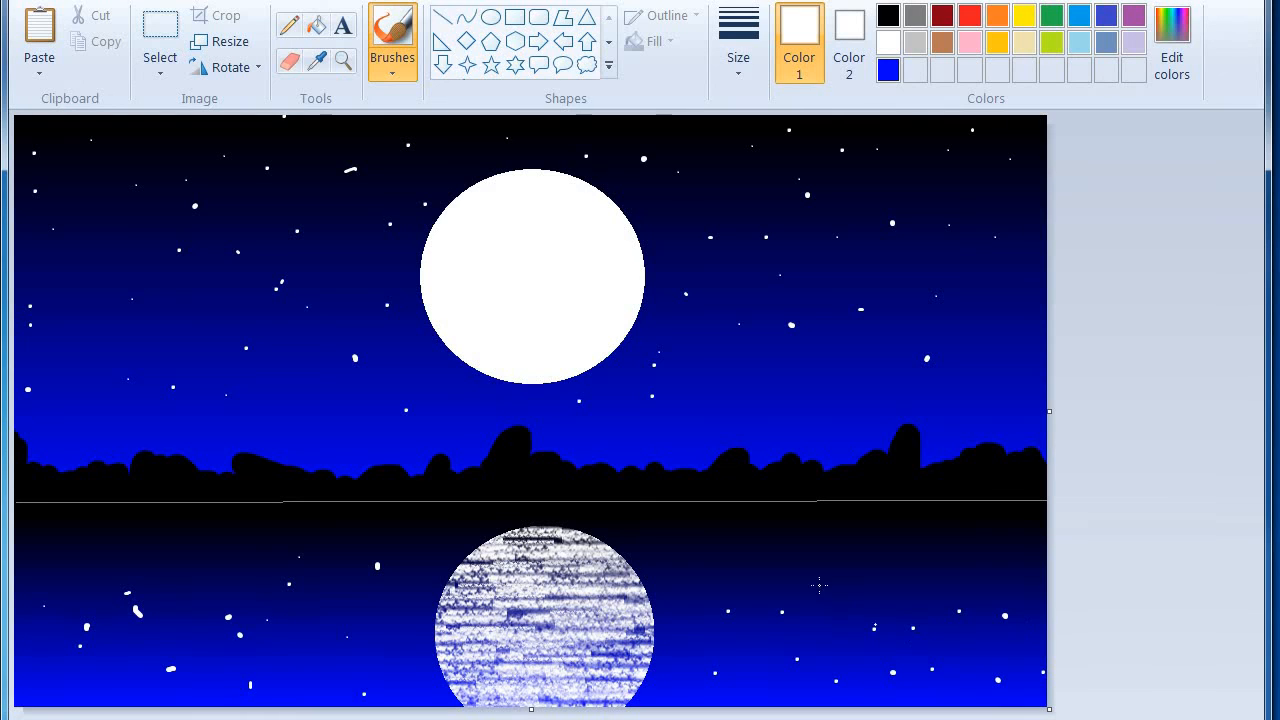